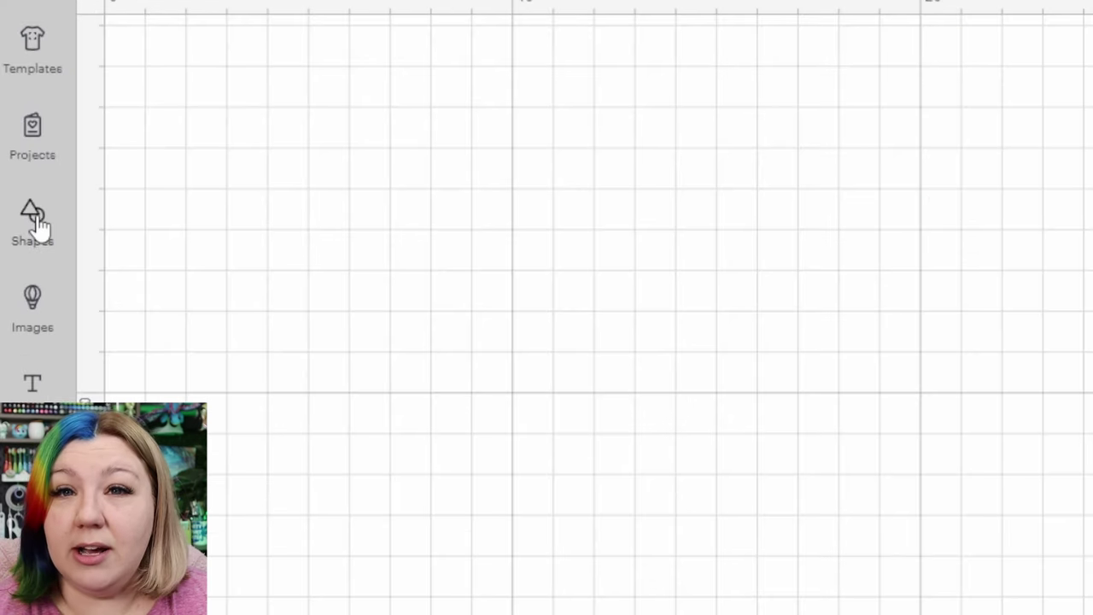
Add a square, unlock proportions, resize it to 4 cm wide by 14 cm tall, and move it right
click(39, 224)
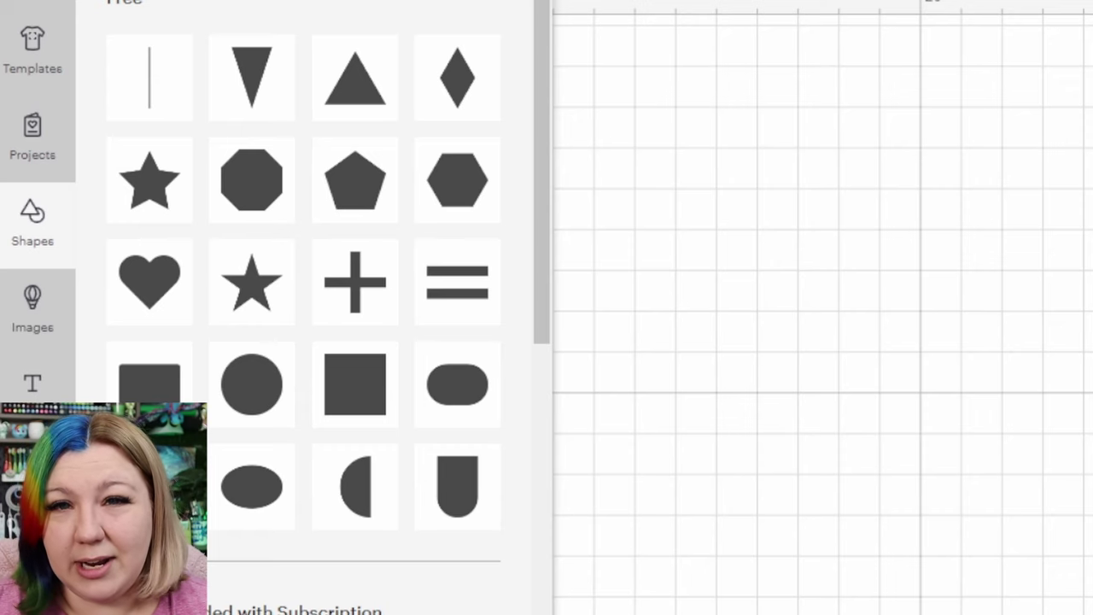
key(Escape)
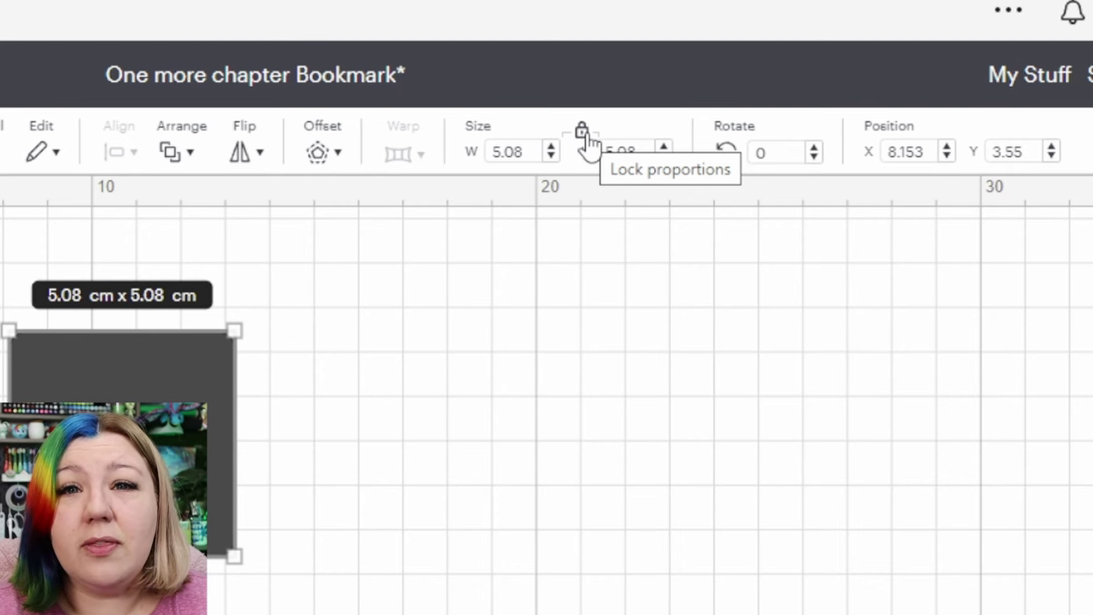
click(588, 142)
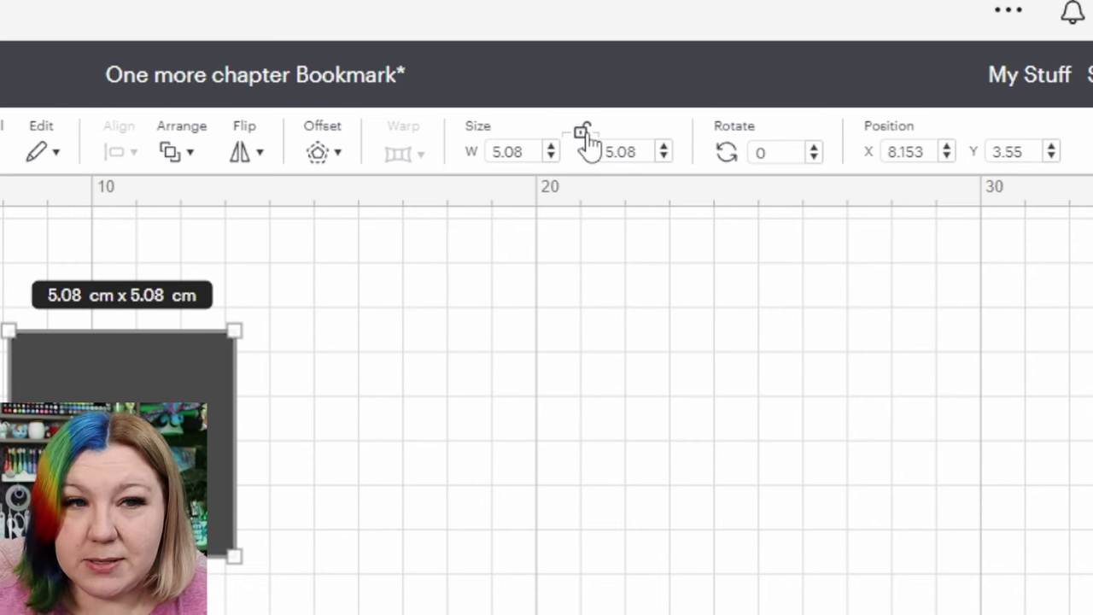
double_click(532, 151)
text(4)
key(Tab)
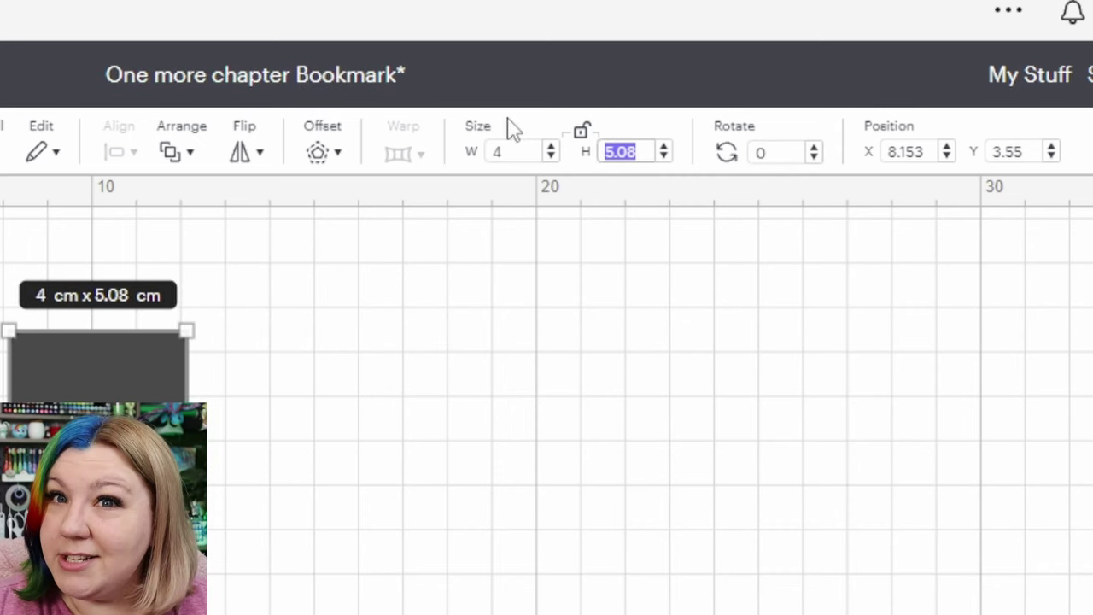
text(14)
key(Return)
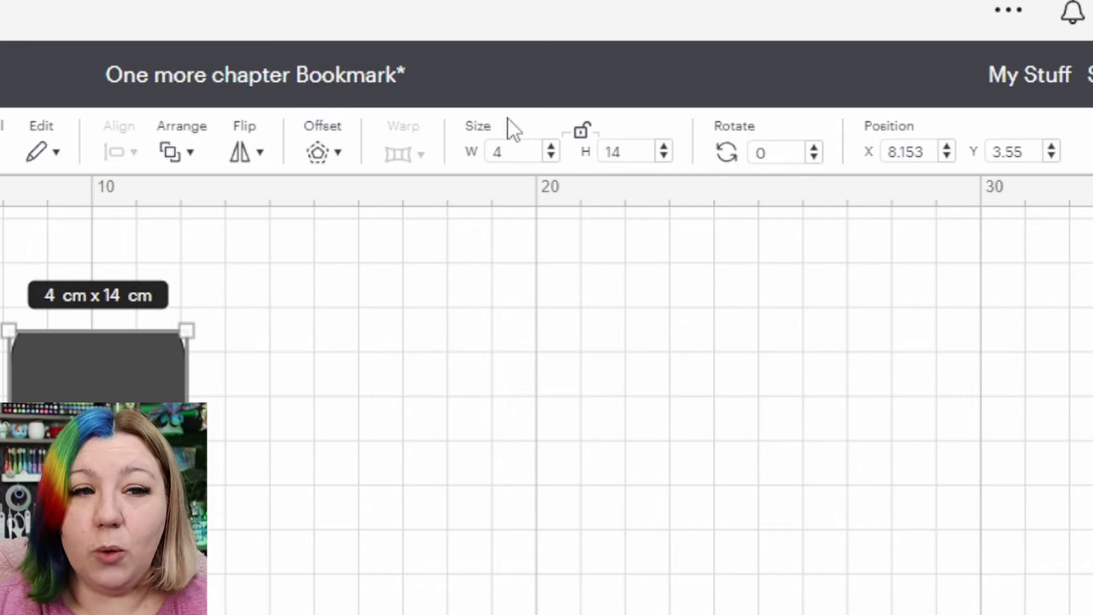
drag(98, 359, 280, 339)
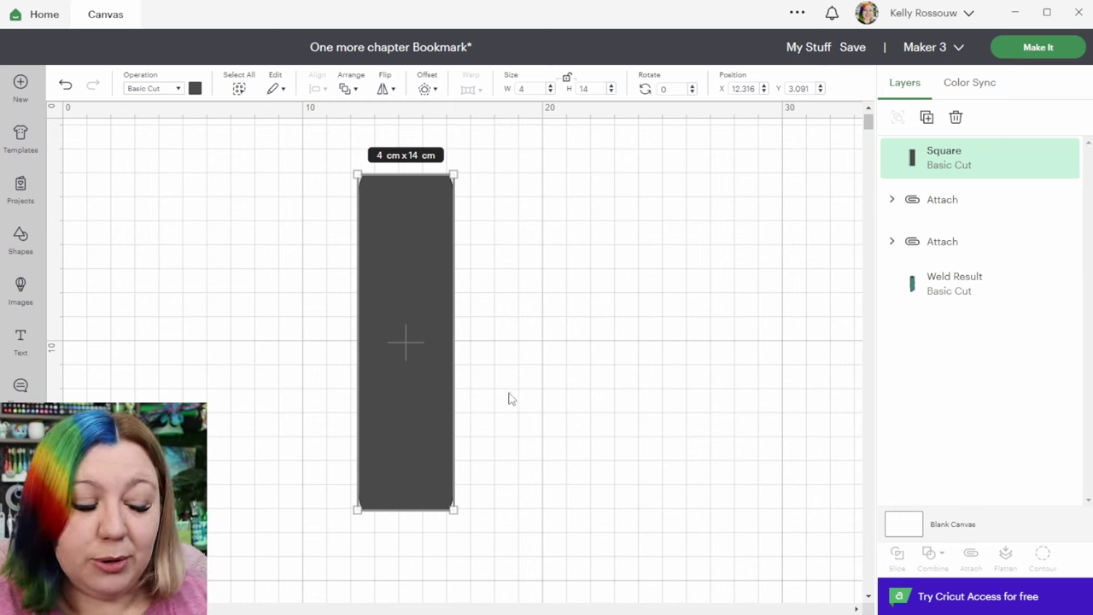
click(513, 284)
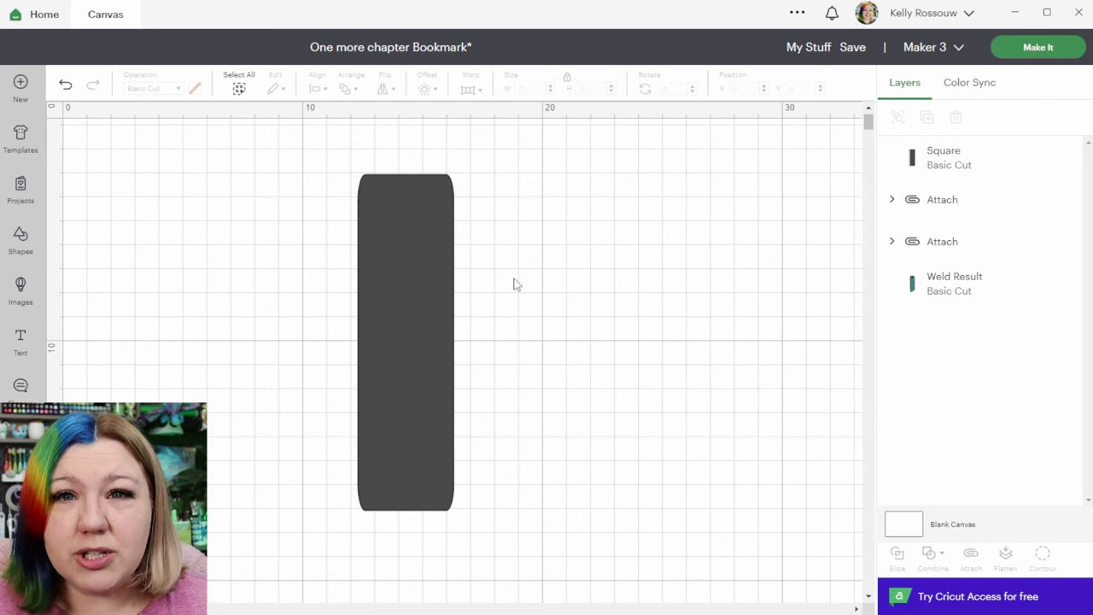
Search the image library for 'splash' and pick the black splash blots
click(22, 287)
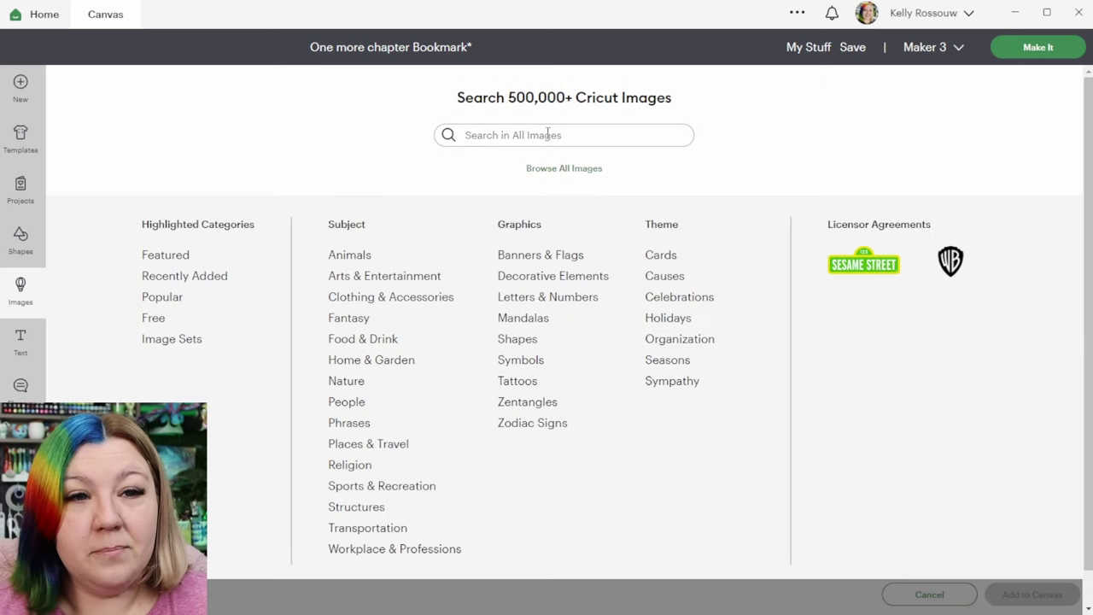
click(548, 134)
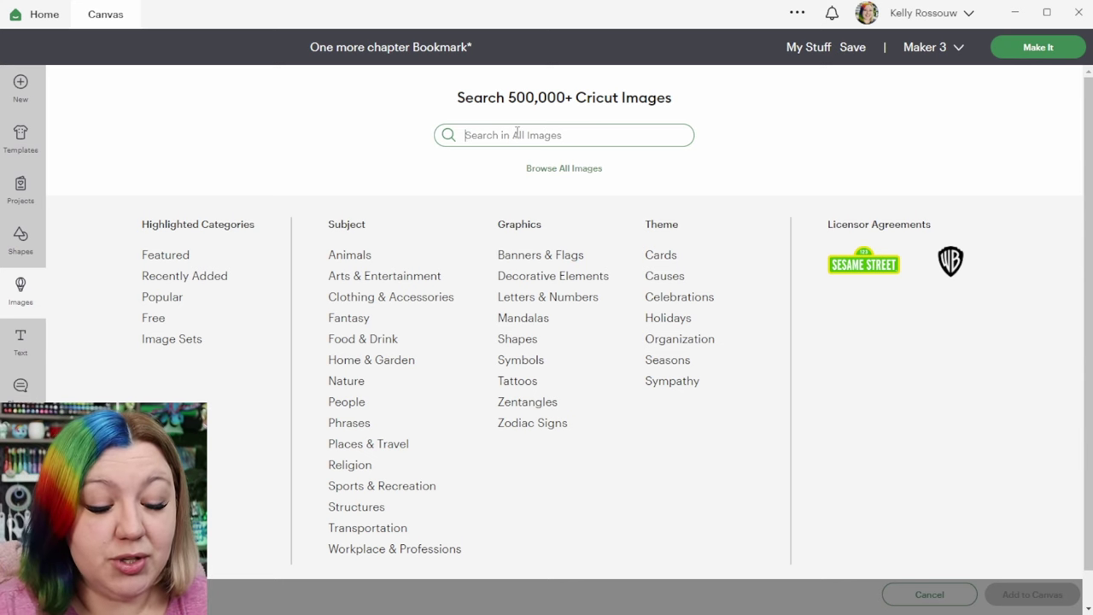
text(splash)
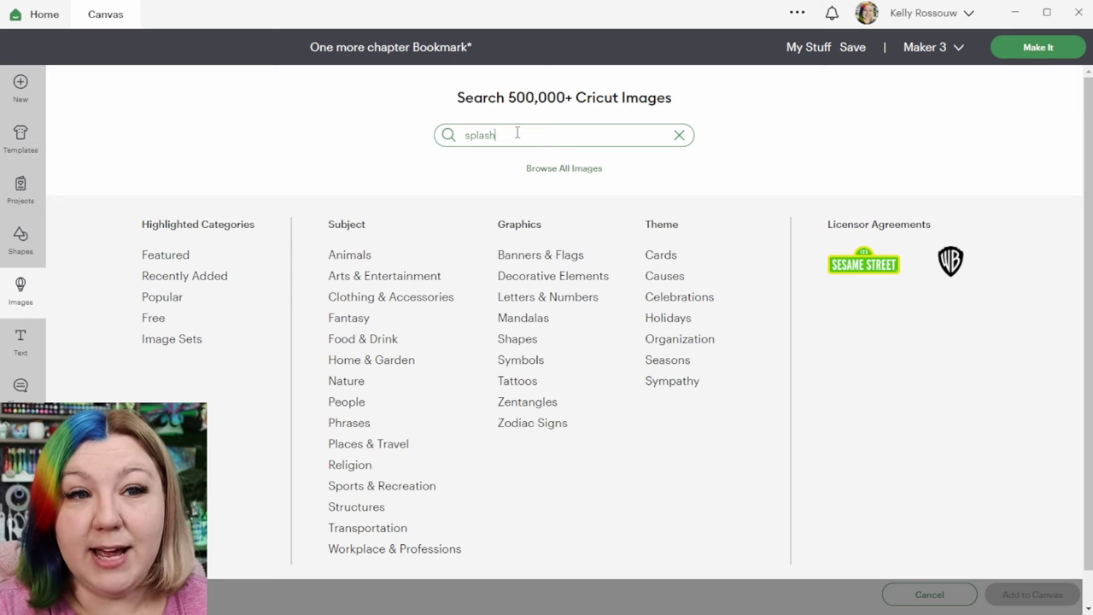
key(Return)
scroll(385, 386, down, 5)
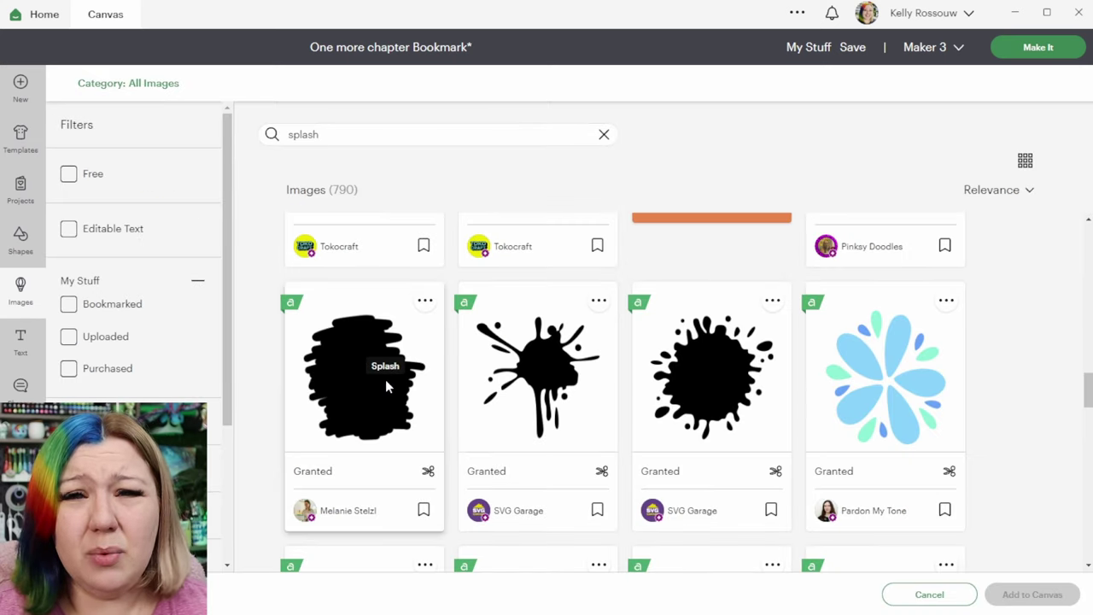
click(386, 387)
scroll(388, 384, down, 2)
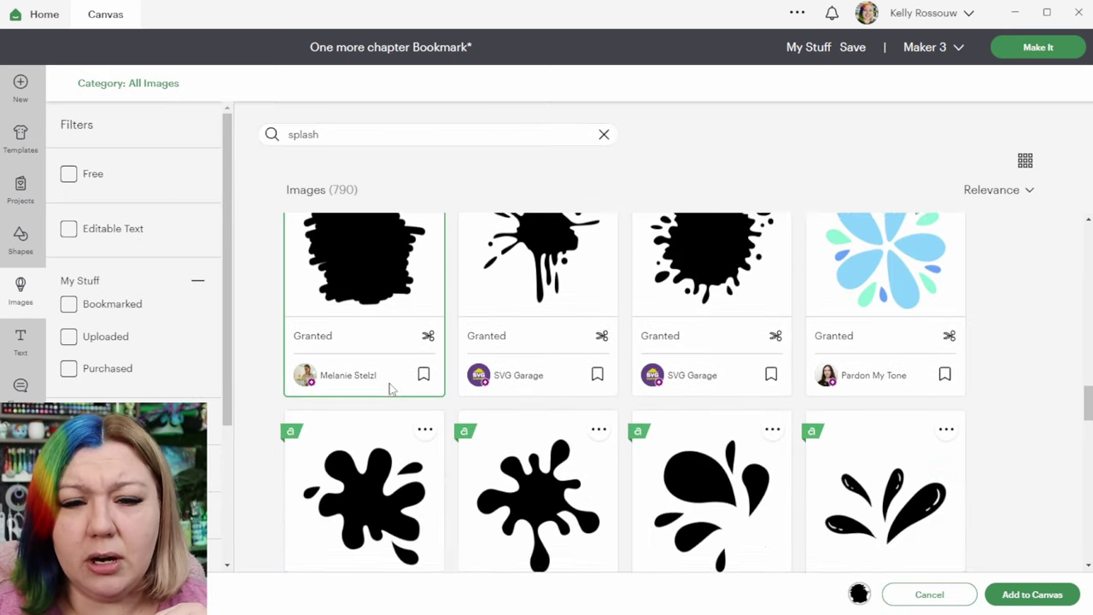
scroll(388, 386, down, 2)
scroll(389, 388, down, 3)
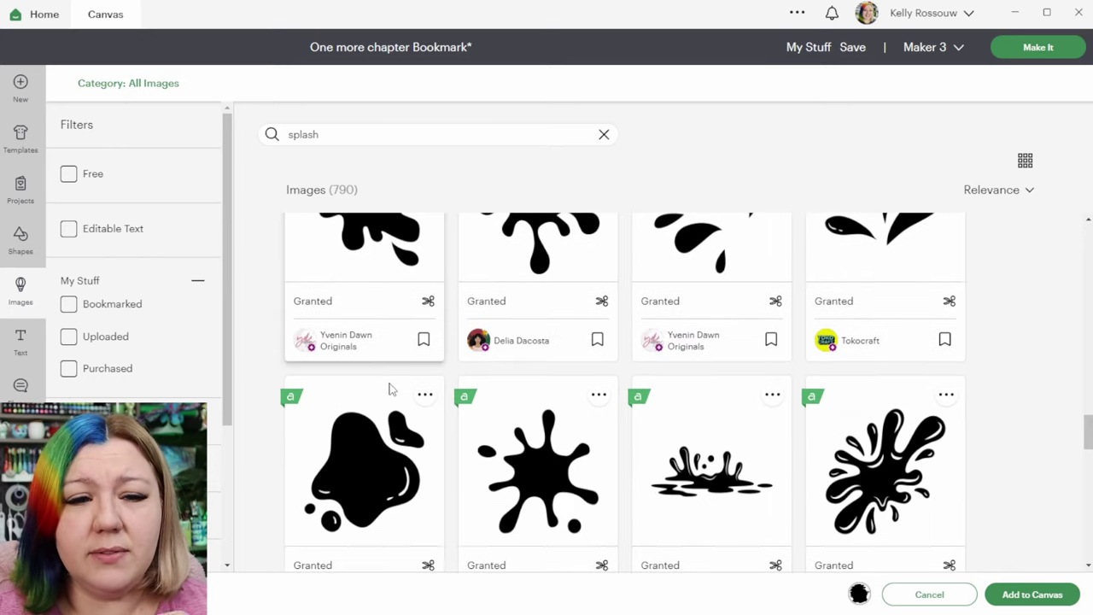
scroll(393, 388, down, 5)
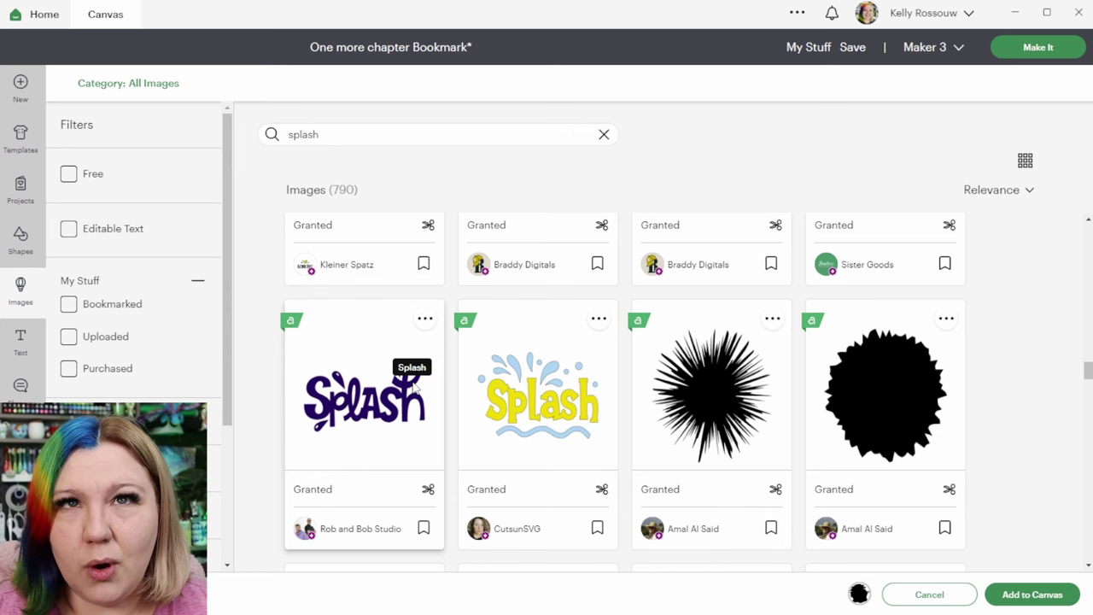
scroll(629, 379, down, 3)
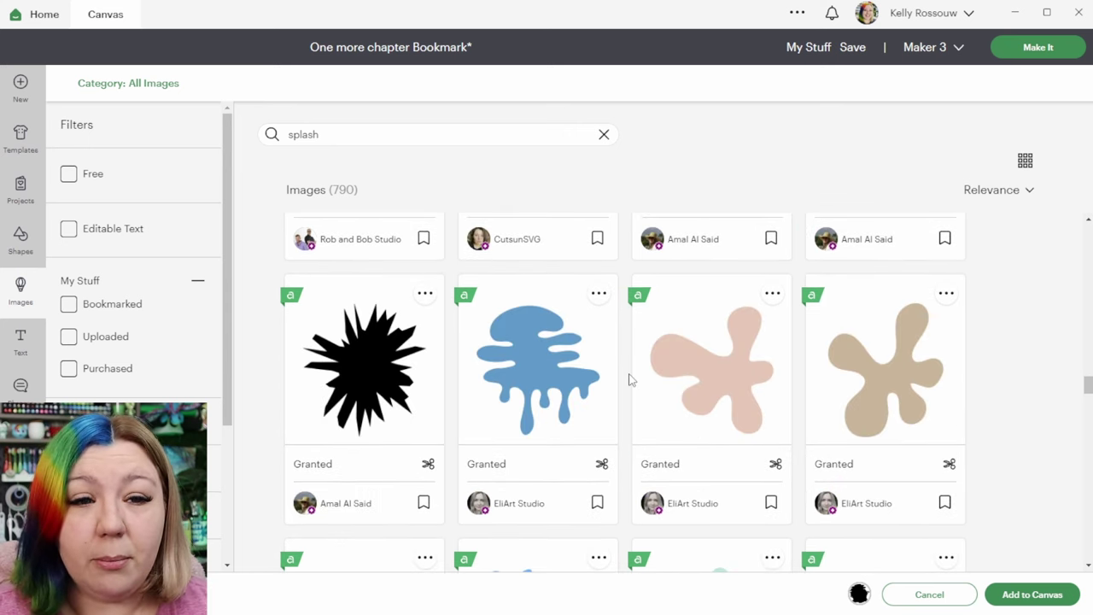
scroll(630, 379, down, 5)
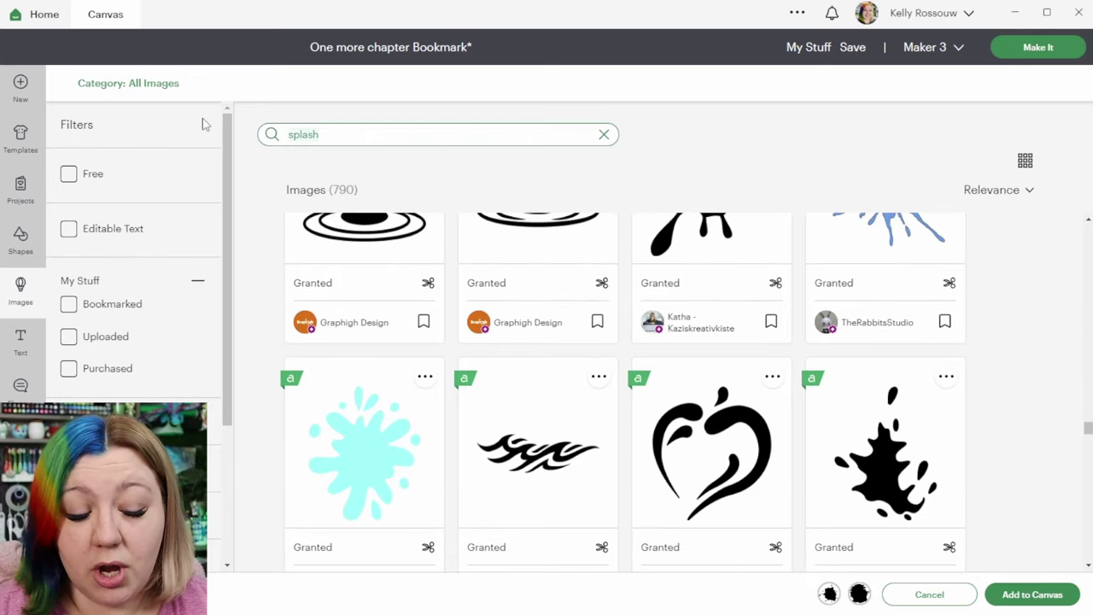
Search for 'swatch', pick three paint swatches, and add all chosen images to the canvas
key(ctrl+a)
text(swatch)
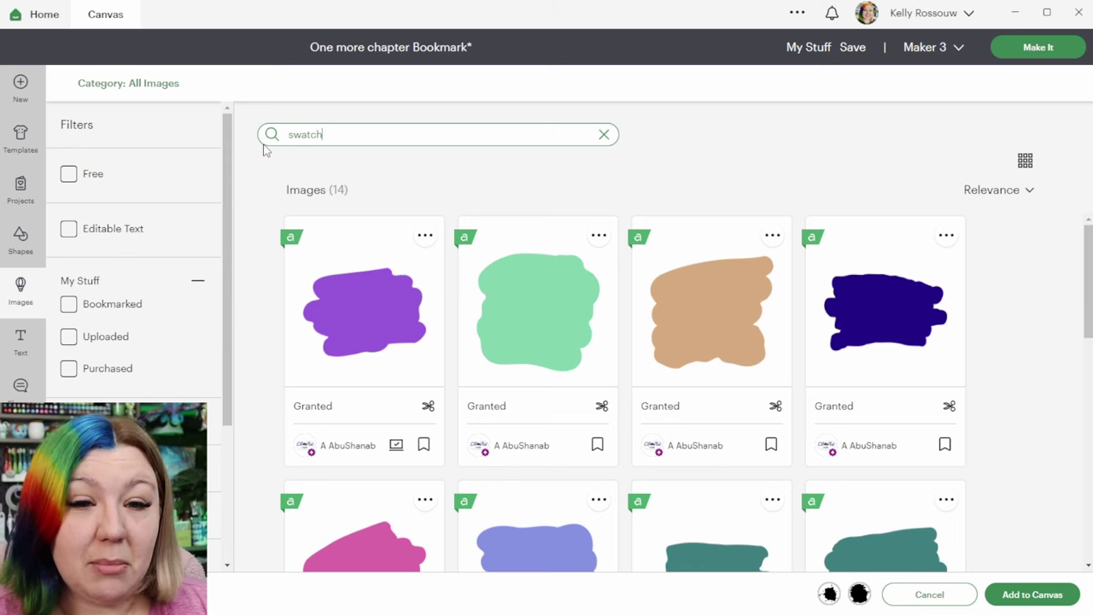
scroll(769, 375, down, 8)
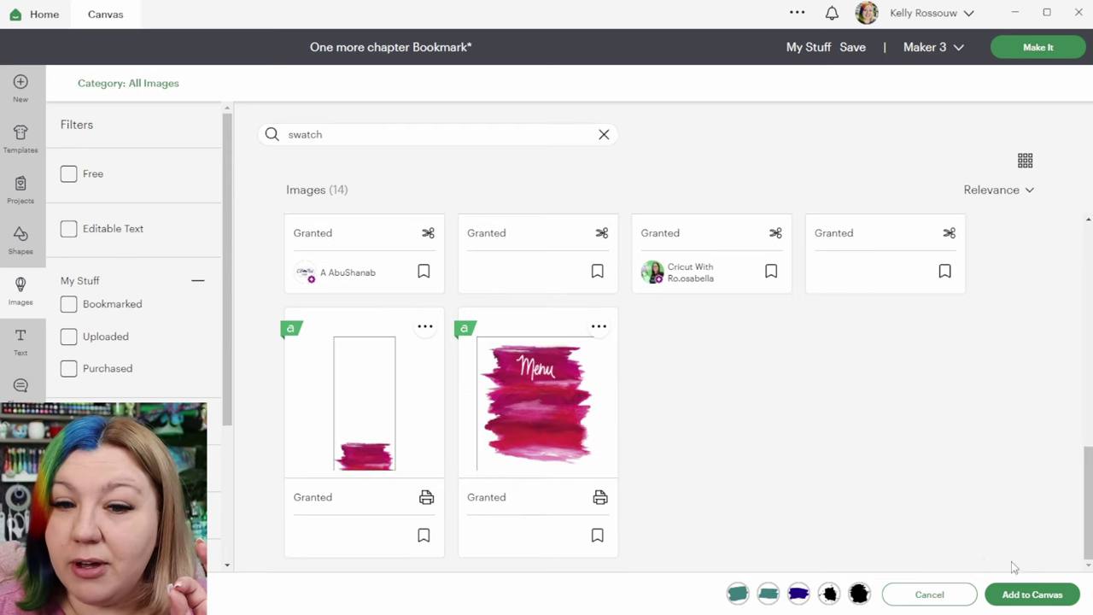
click(1024, 608)
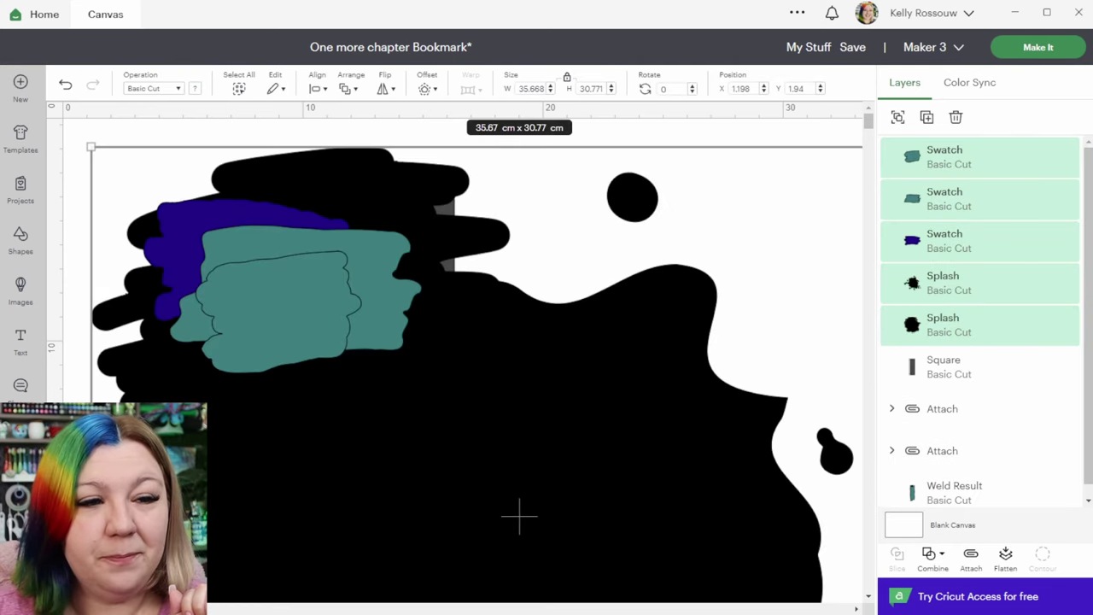
Shrink the oversized black splash and delete the lower splash
click(424, 442)
drag(112, 170, 490, 495)
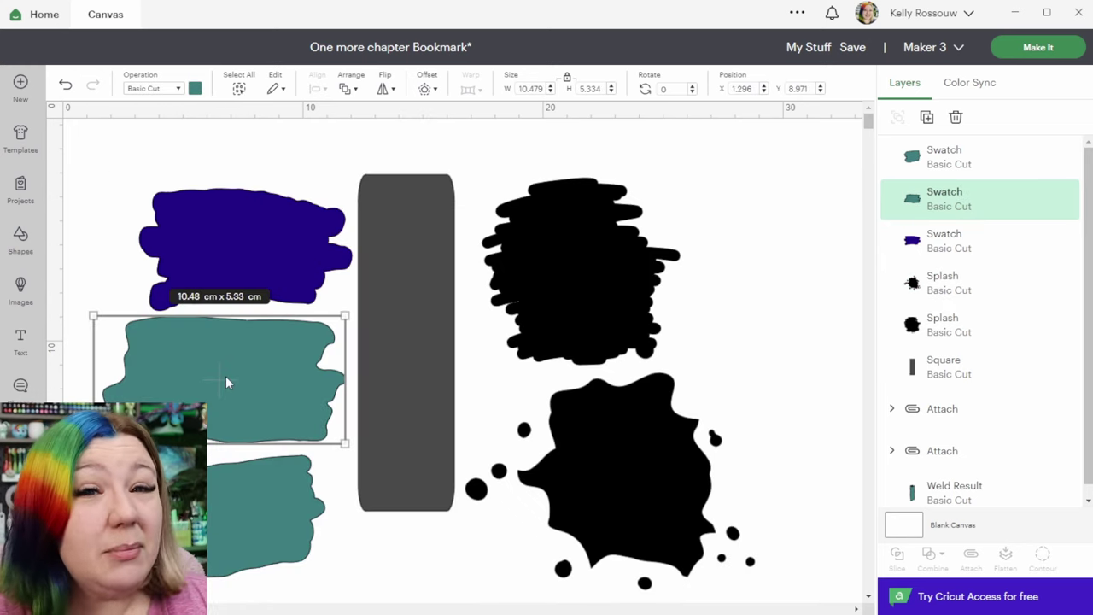
click(655, 470)
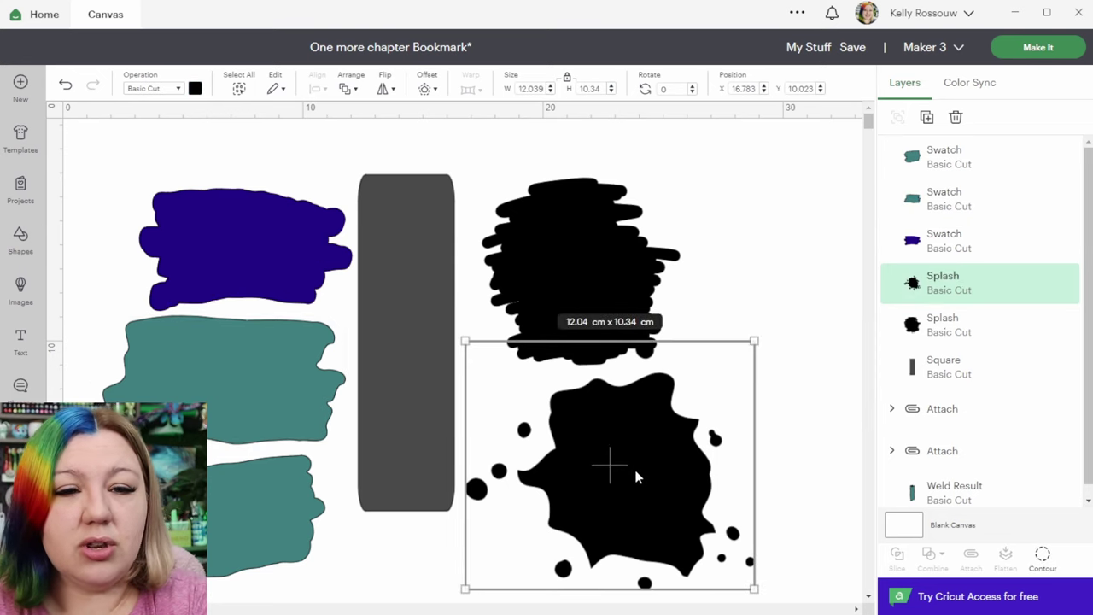
key(Delete)
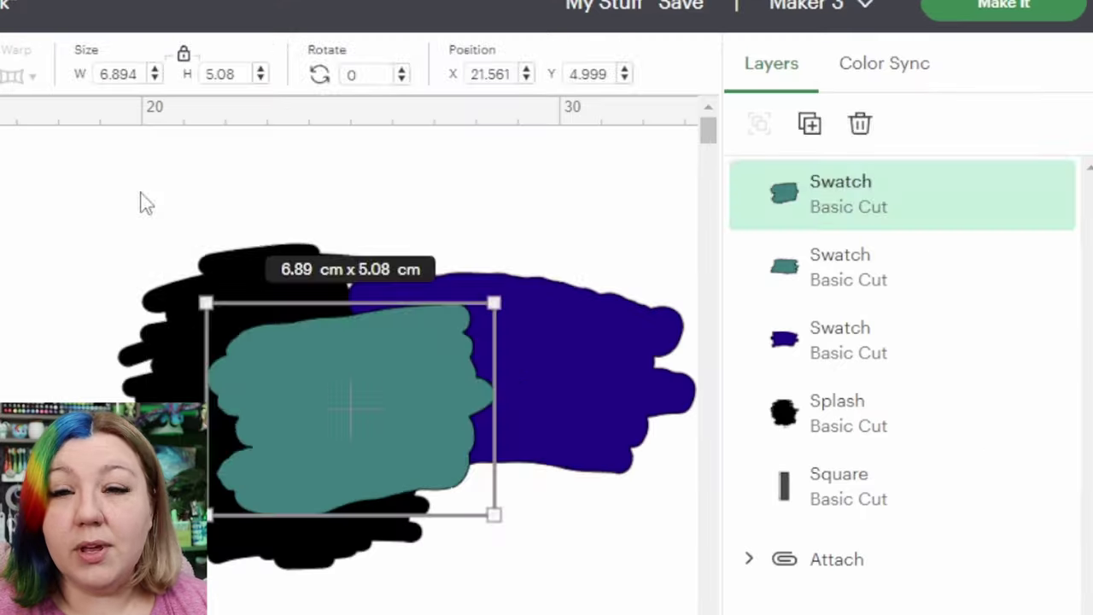
Group the teal swatch, purple swatch and splash, then hide the group at the bottom of the layers
drag(146, 191, 655, 532)
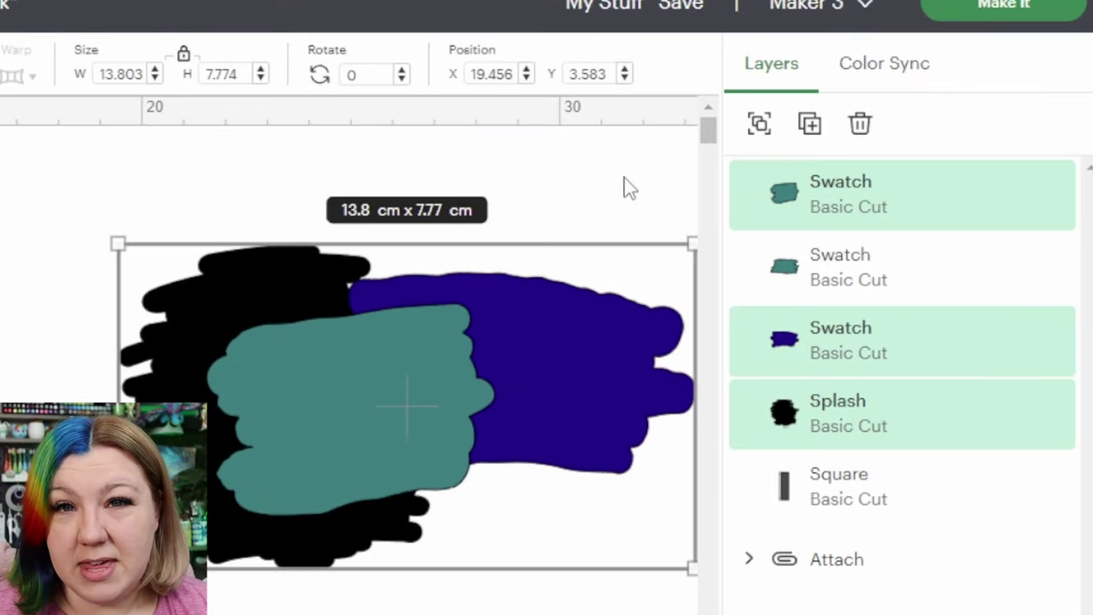
click(760, 124)
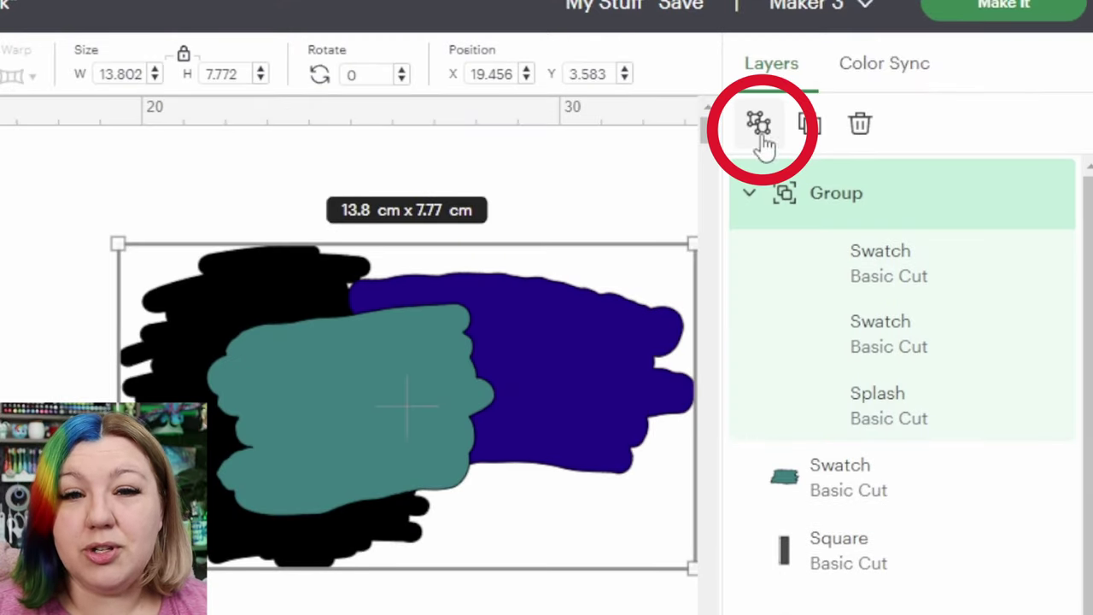
click(750, 201)
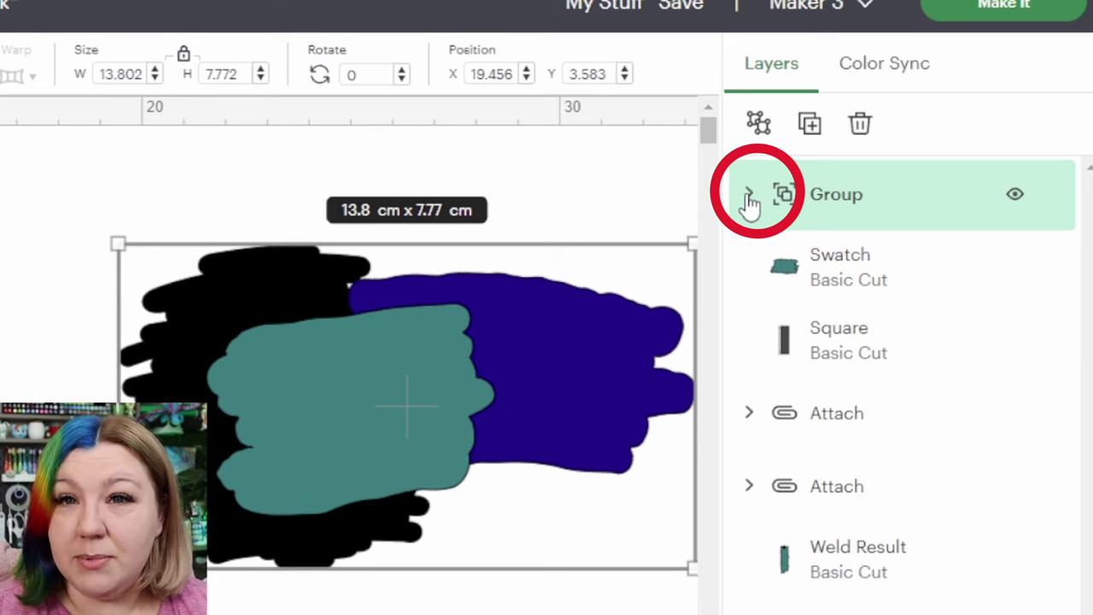
click(1016, 196)
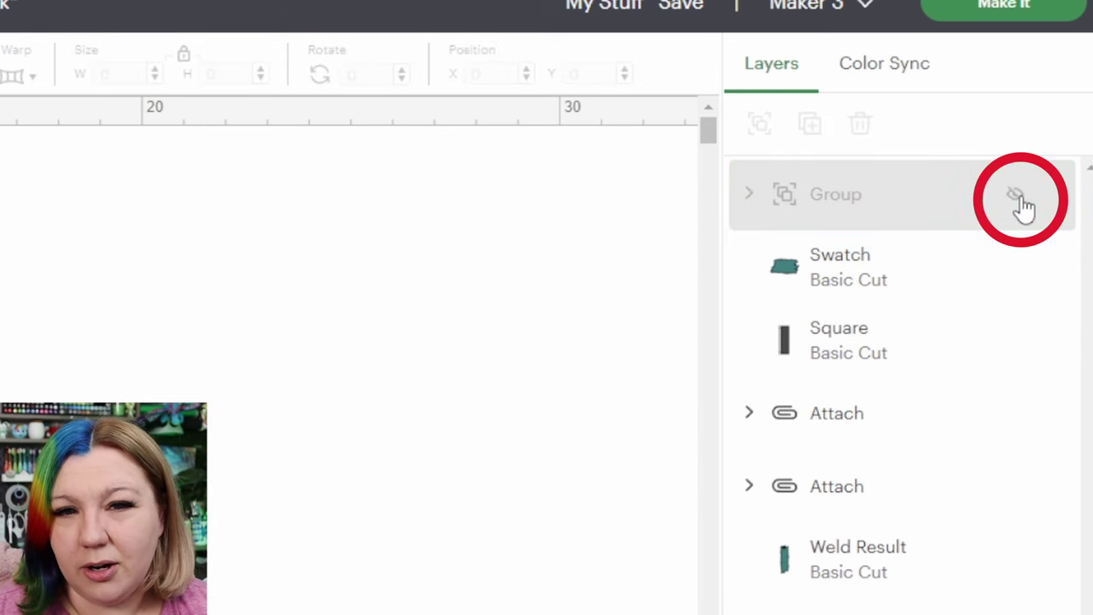
drag(883, 177, 858, 600)
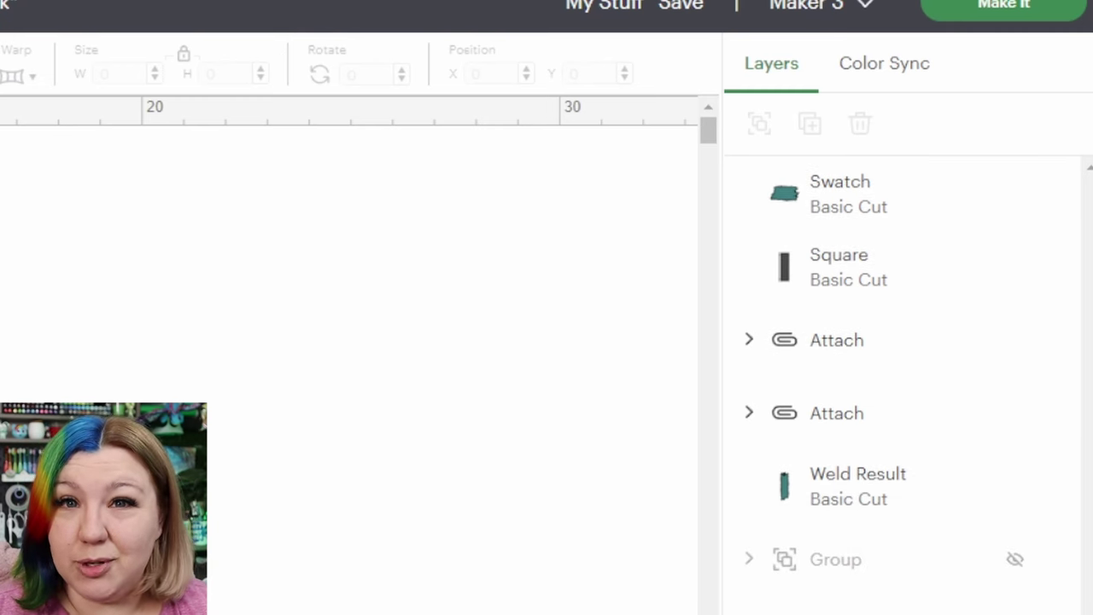
drag(0, 372, 128, 384)
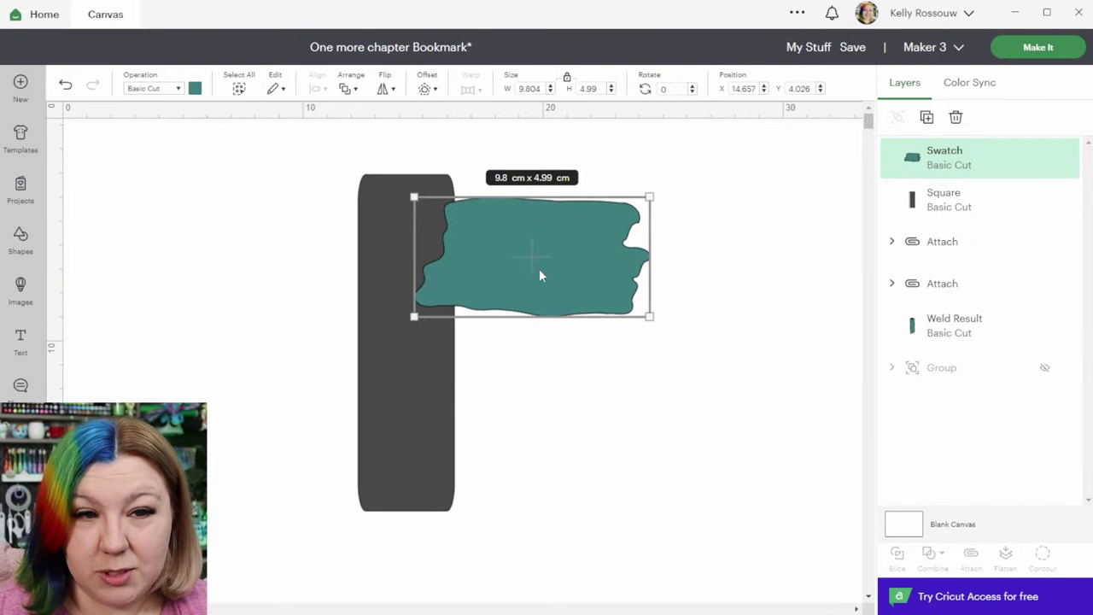
Rotate the teal swatch upright and size it to about 6.99 × 3.56 cm atop the bookmark
drag(661, 319, 599, 124)
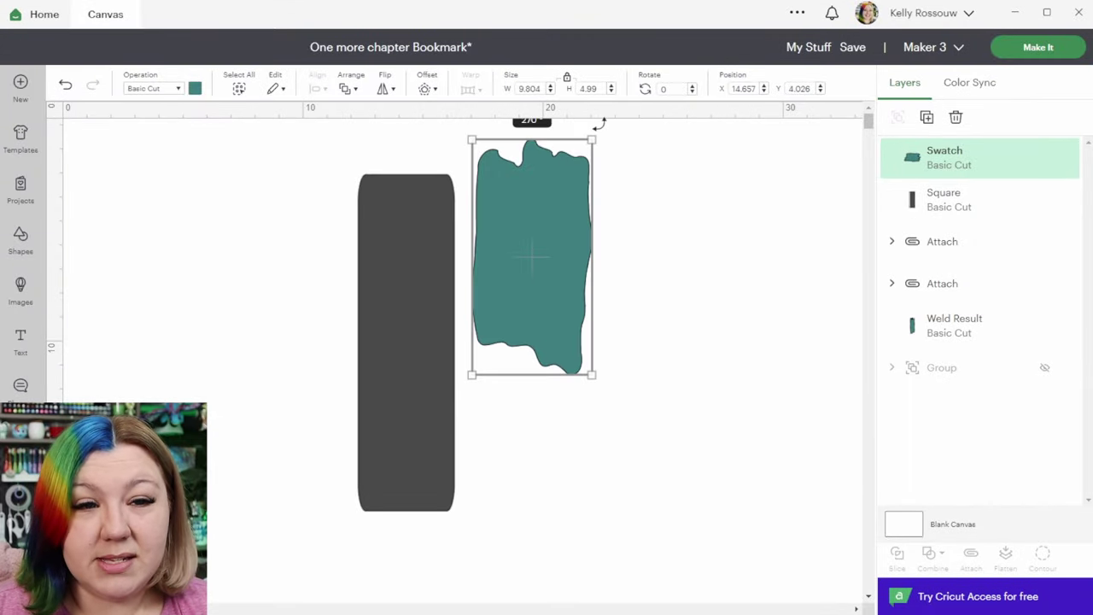
drag(546, 240, 425, 299)
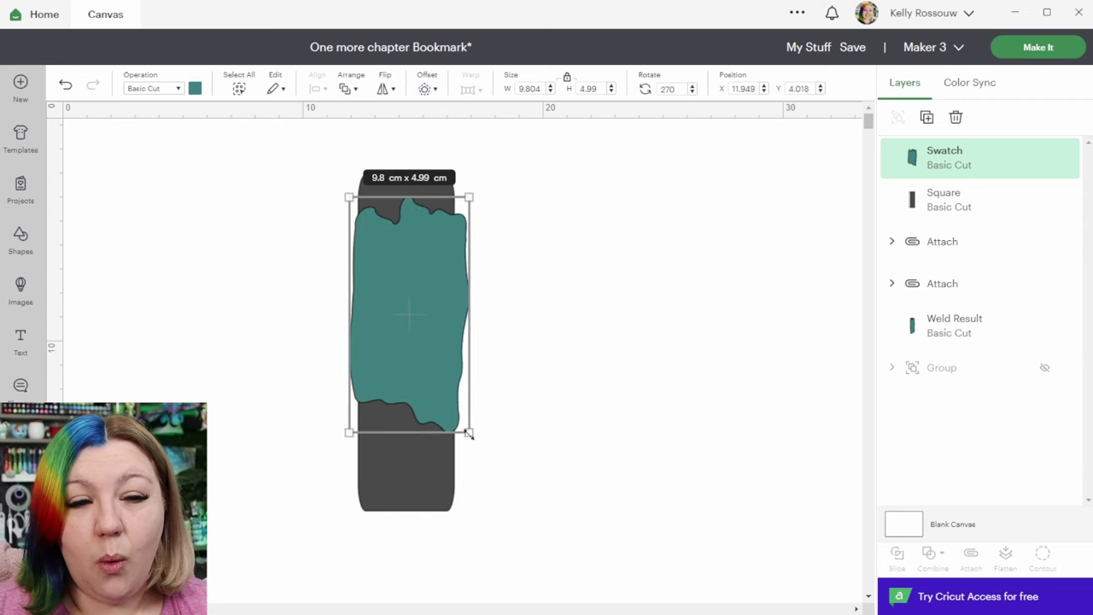
drag(468, 434, 428, 345)
drag(387, 286, 401, 256)
drag(445, 335, 451, 350)
drag(430, 301, 425, 281)
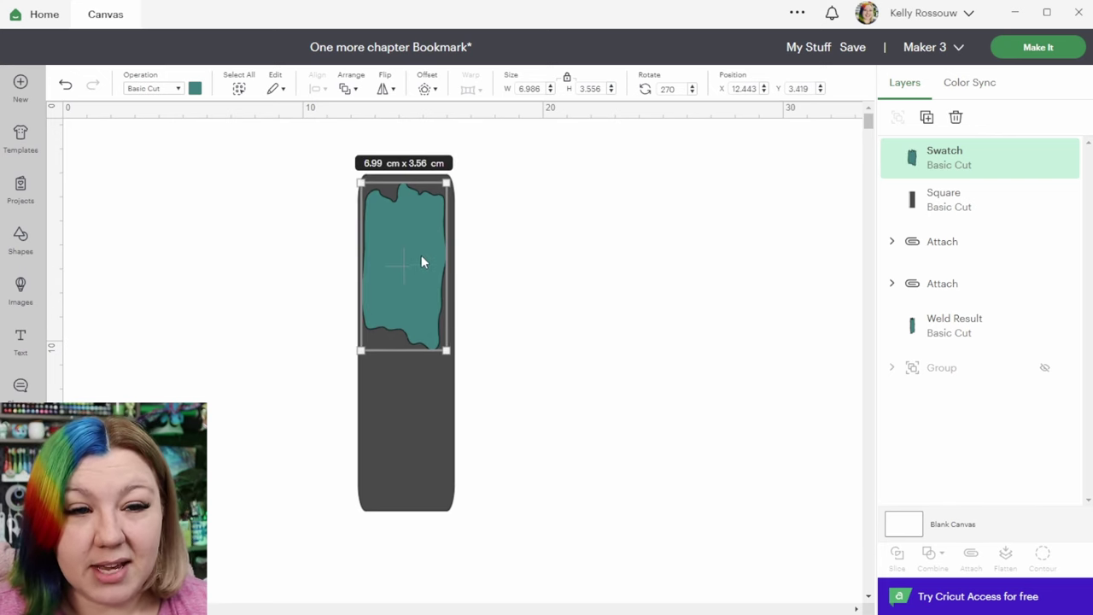
Duplicate the teal swatch, stack both copies, and weld them into one shape
right_click(405, 245)
click(469, 230)
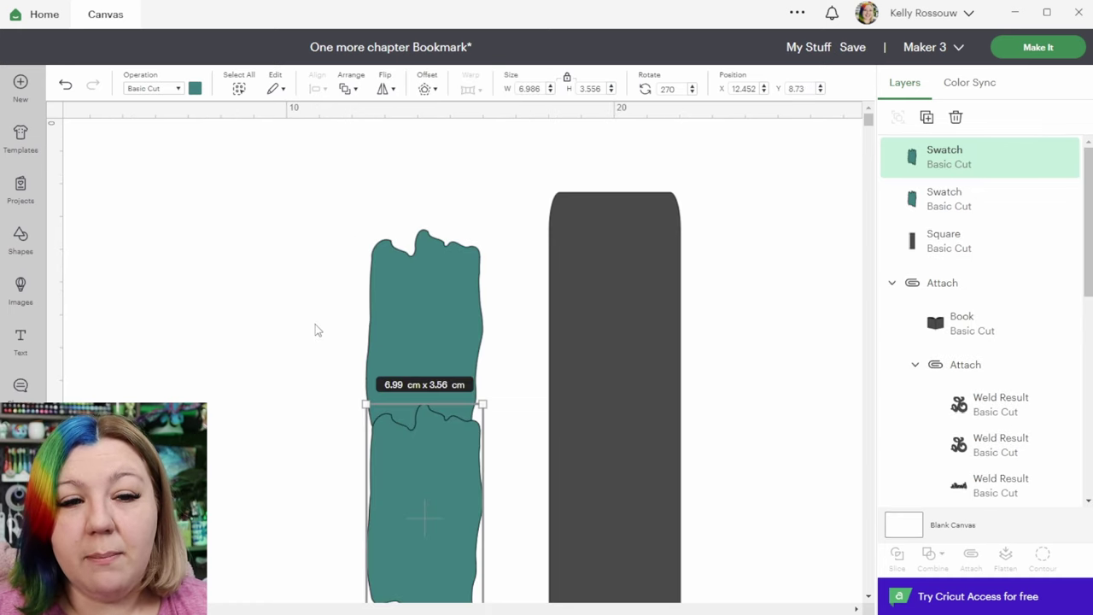
scroll(314, 324, down, 1)
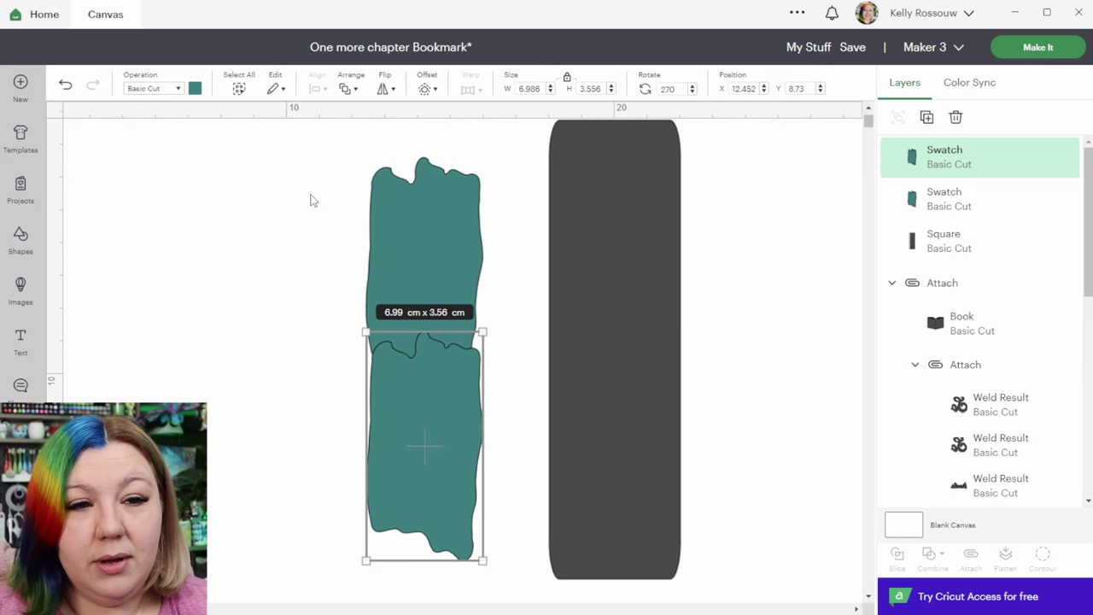
click(273, 256)
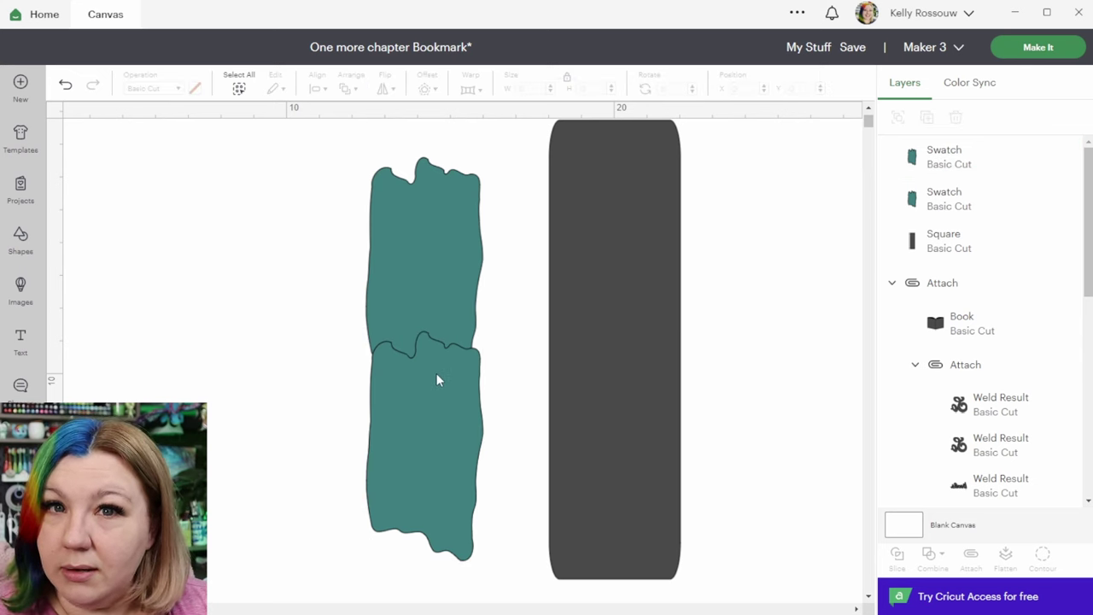
drag(292, 175, 488, 407)
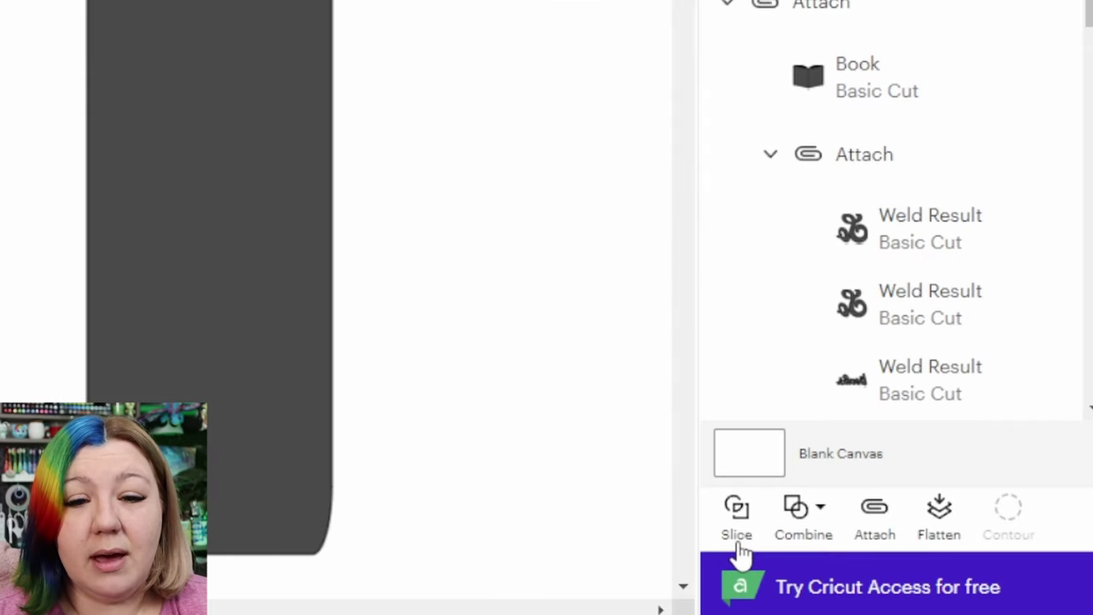
click(808, 527)
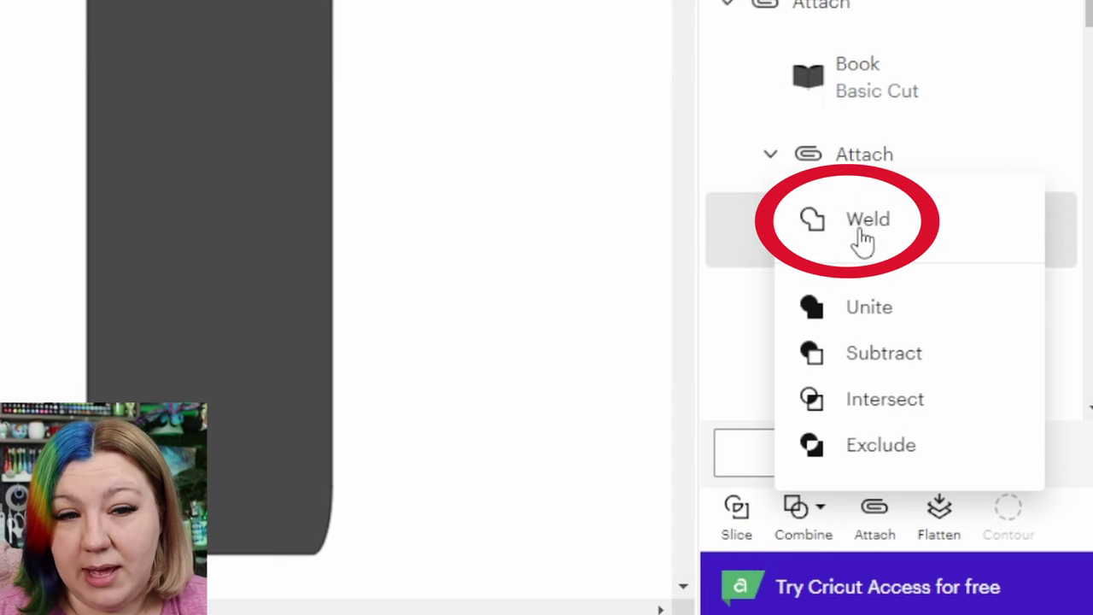
click(864, 241)
Stretch the welded teal shape to about 13.2 cm tall and move it beside the bookmark
drag(646, 439, 619, 469)
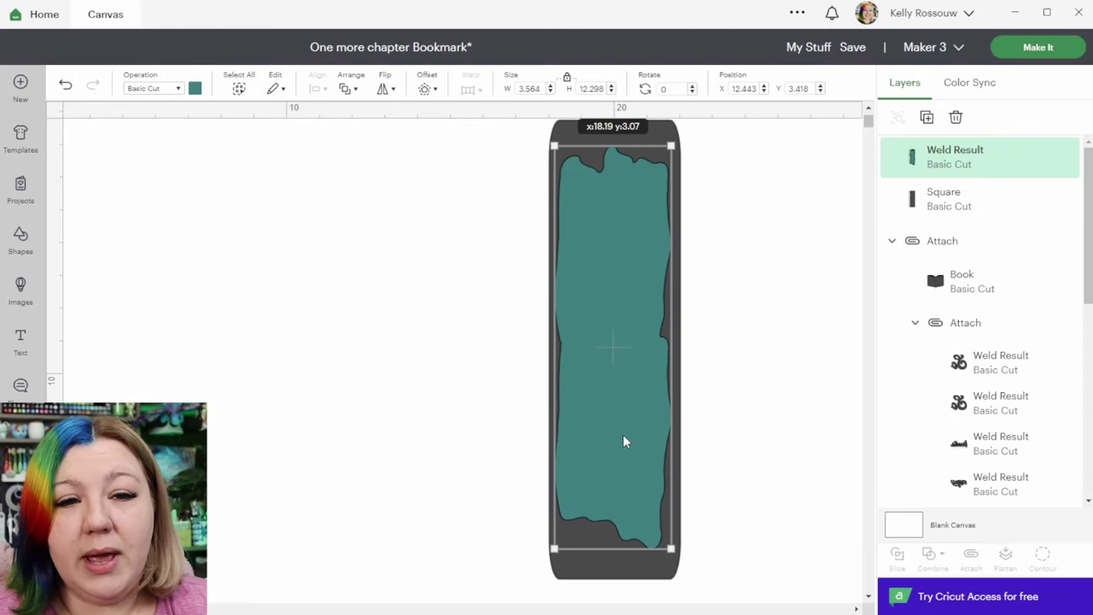
click(757, 393)
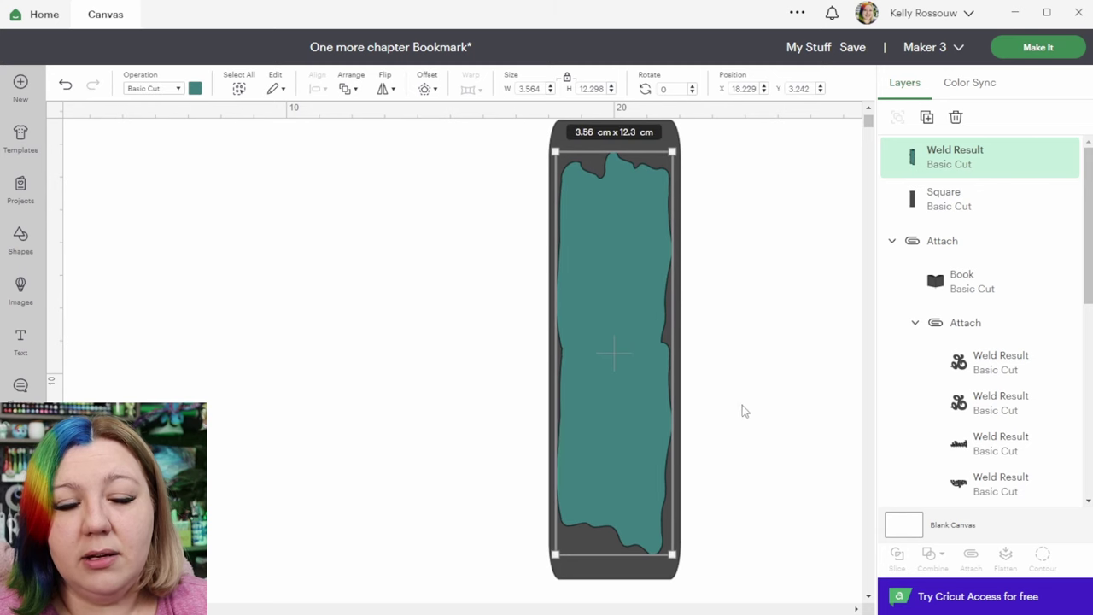
scroll(743, 411, up, 1)
scroll(743, 411, down, 1)
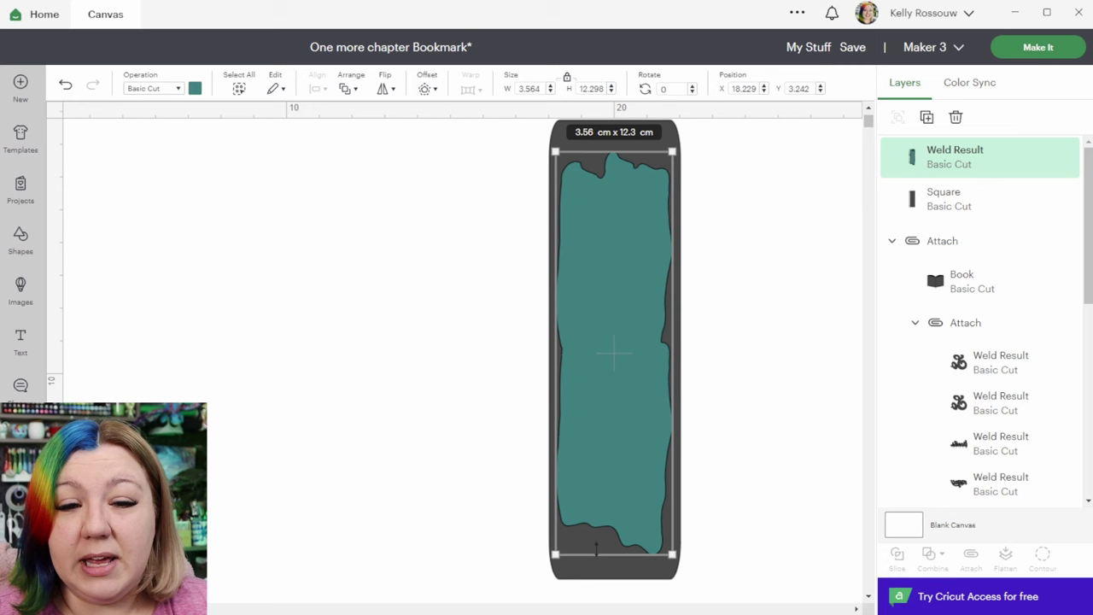
drag(596, 550, 604, 552)
scroll(746, 402, down, 1)
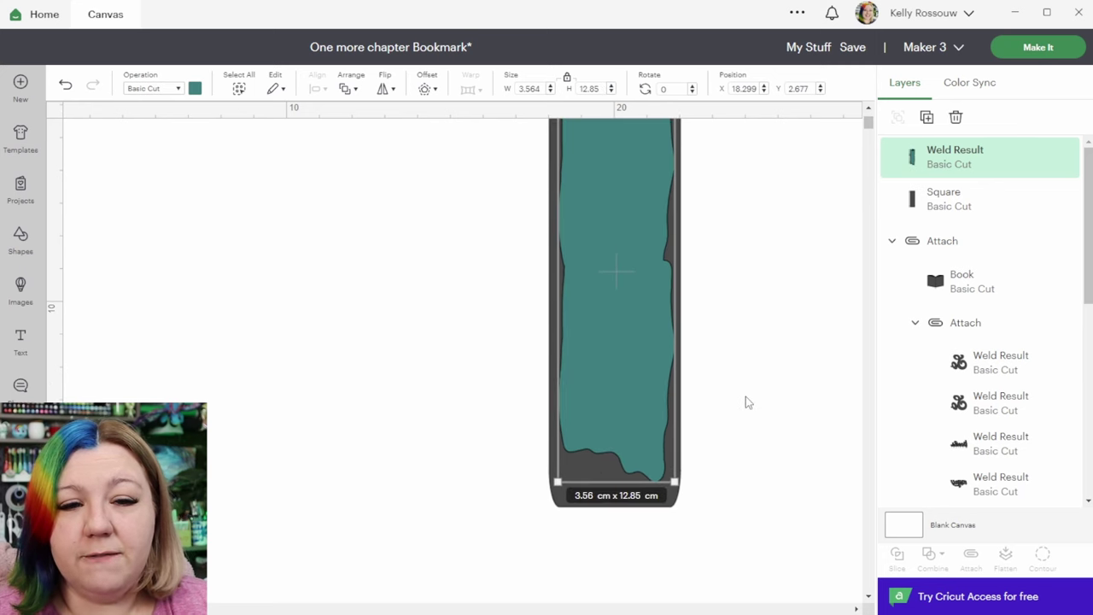
scroll(745, 400, down, 2)
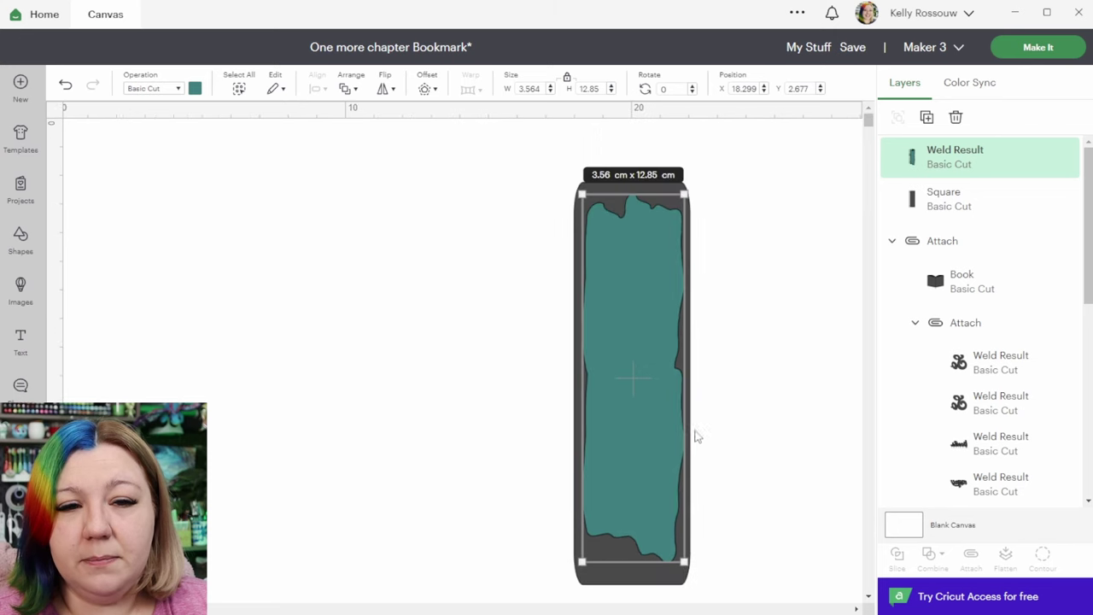
click(785, 345)
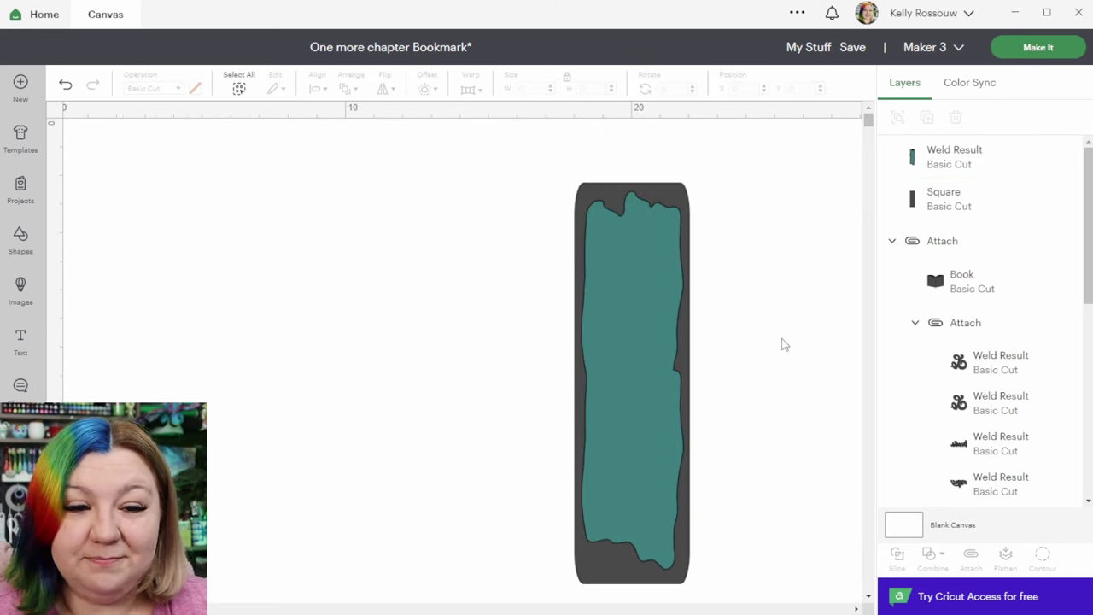
drag(651, 402, 510, 402)
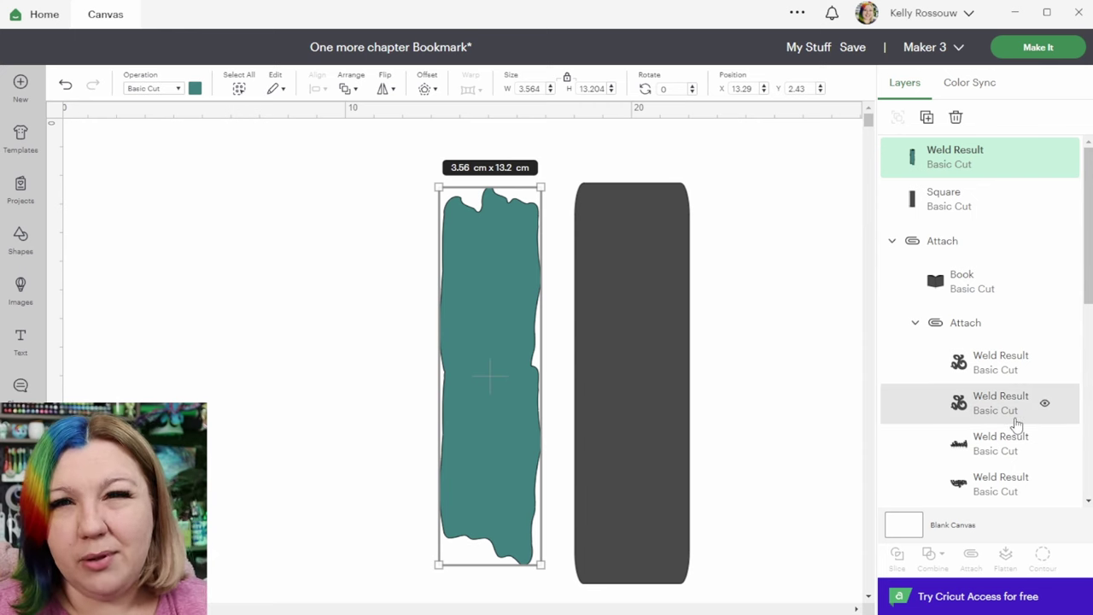
Hide the 'Just One More Chapter' group, then bring in 'So many books' and move the Square beside the teal shape
click(975, 324)
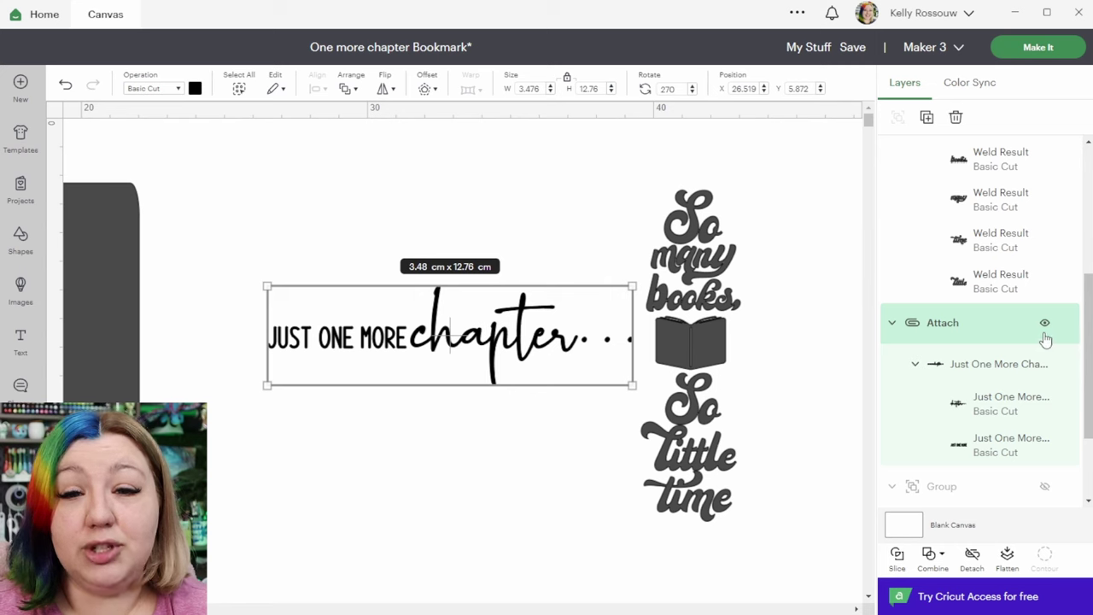
click(1045, 325)
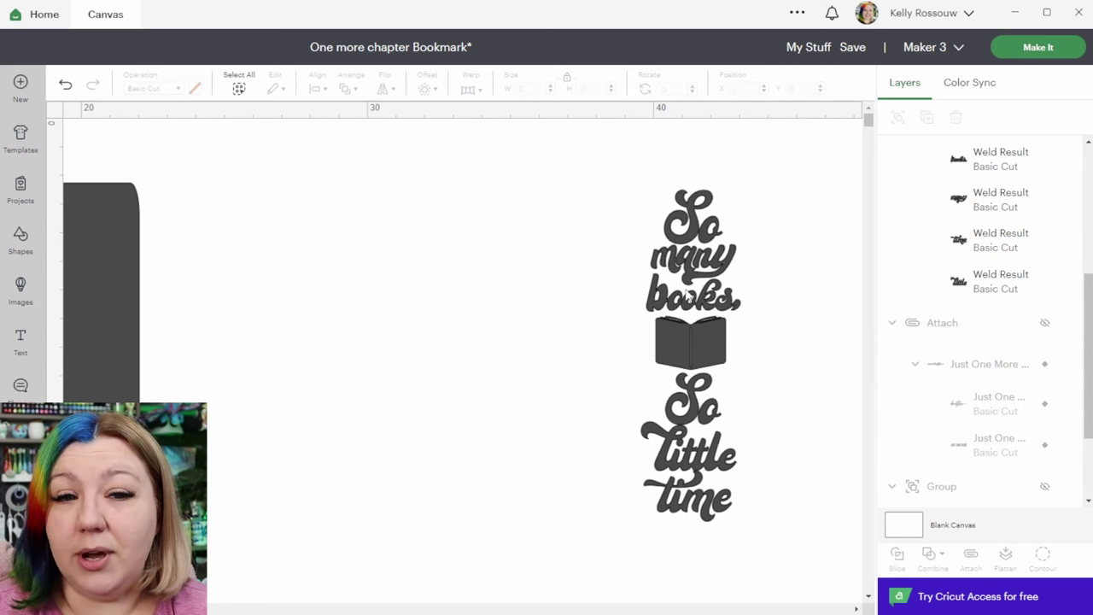
drag(689, 293, 523, 302)
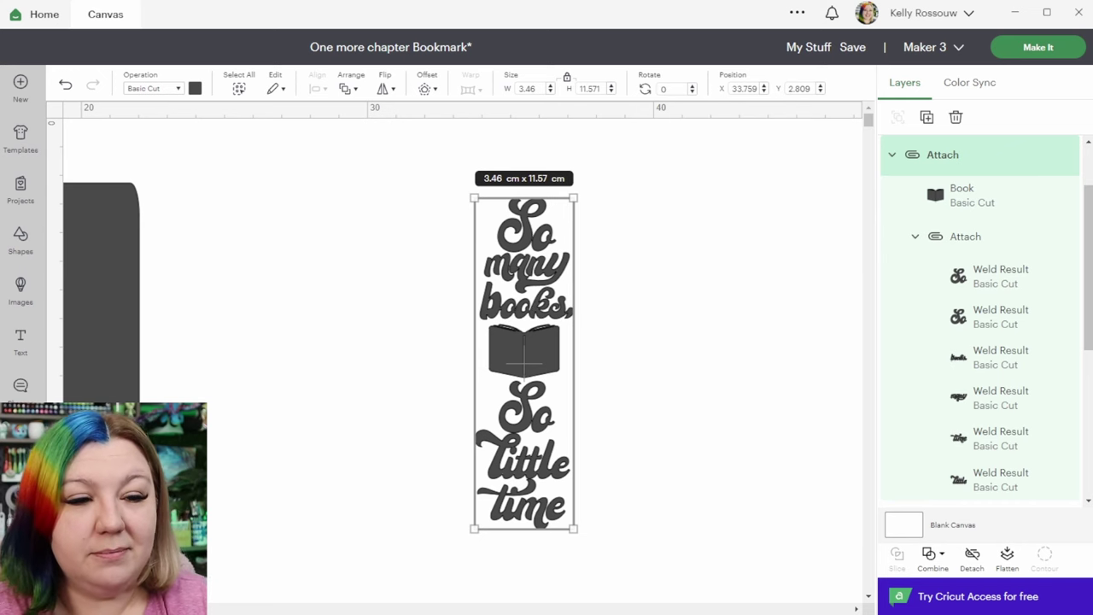
scroll(523, 341, left, 5)
click(420, 316)
drag(419, 316, 498, 283)
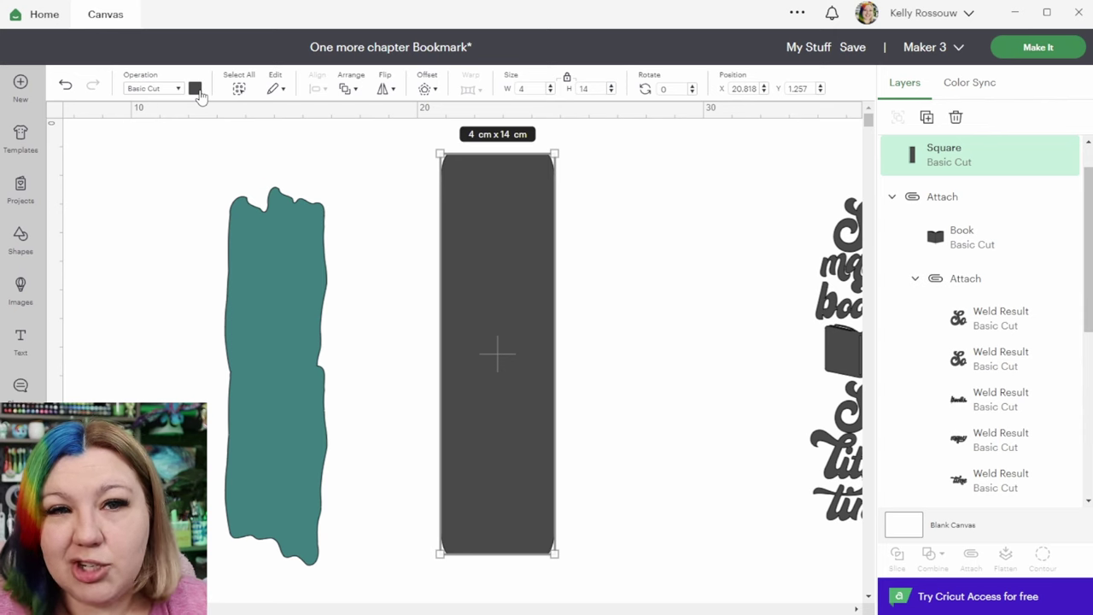
Make the bookmark rectangle white and place the teal welded shape inside it
click(195, 89)
click(210, 230)
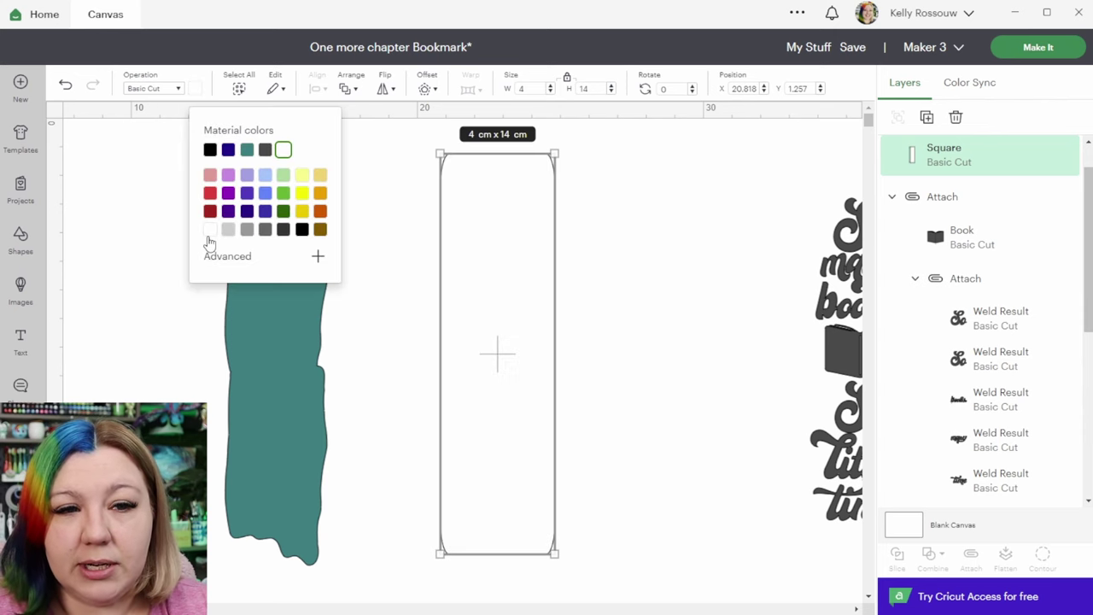
click(287, 403)
drag(317, 403, 639, 312)
Bring the 'So many books' sentiment to front, try it over the teal, then move it aside
right_click(640, 312)
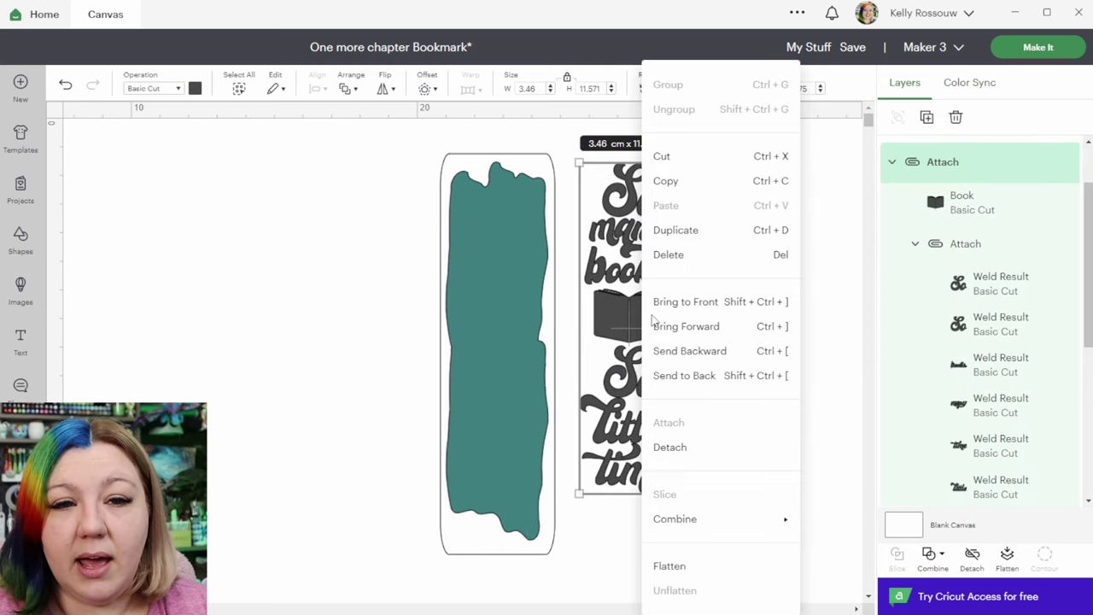
click(688, 314)
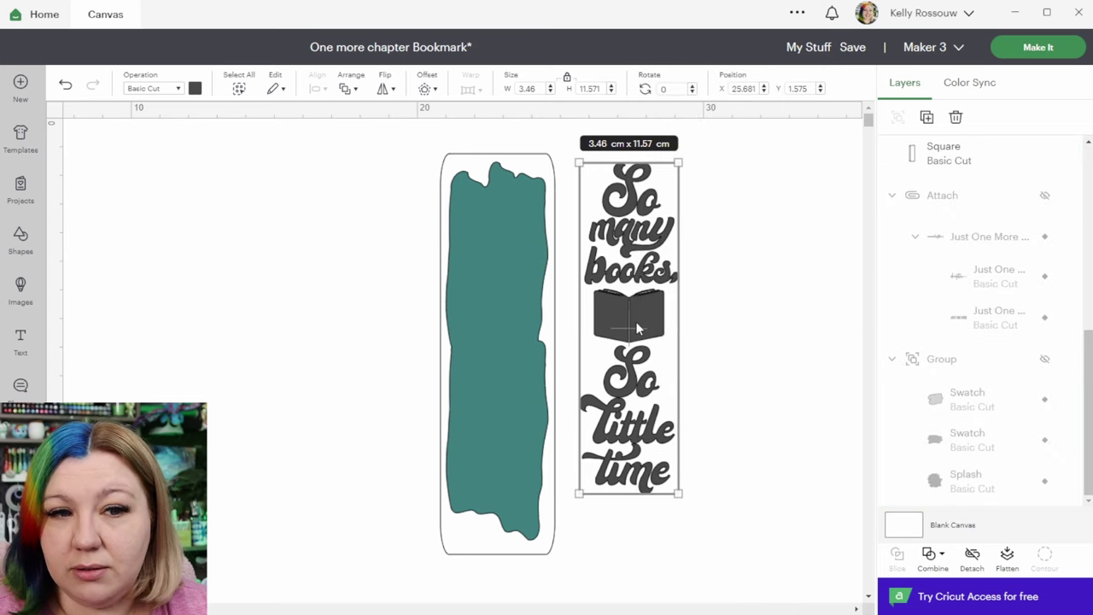
drag(635, 321, 515, 350)
click(527, 188)
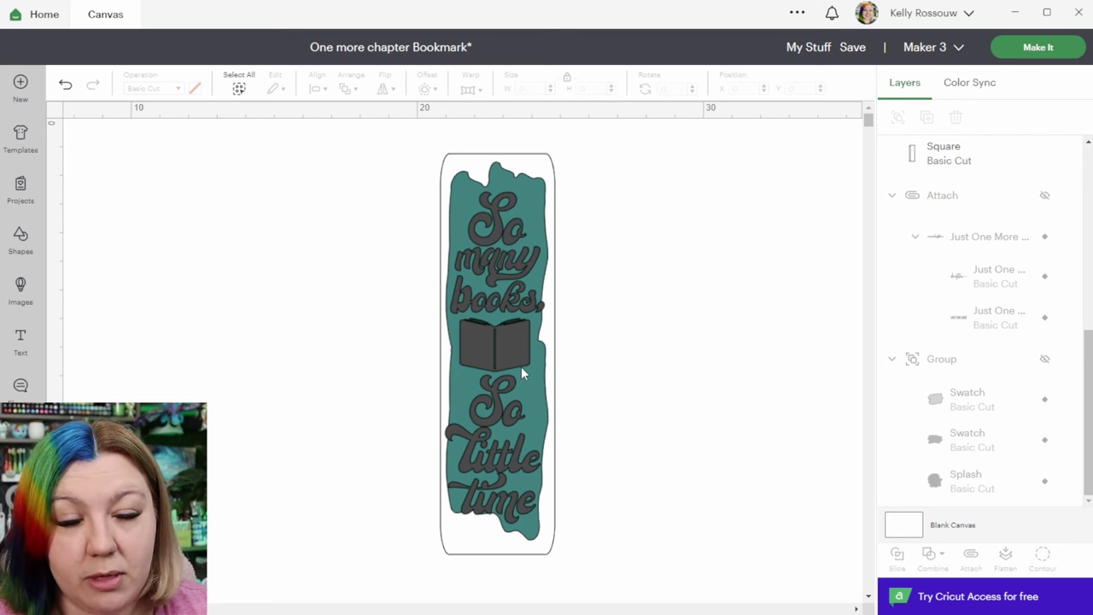
drag(495, 345, 381, 340)
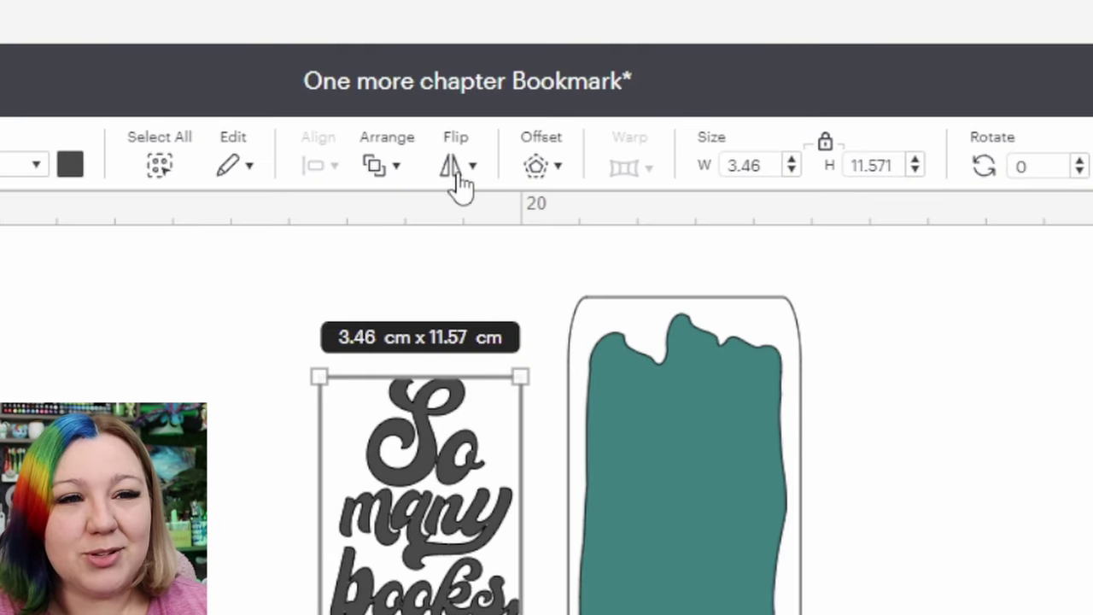
Apply Flip Horizontal to the 'So many books, so little time' sentiment from the Flip menu
click(459, 170)
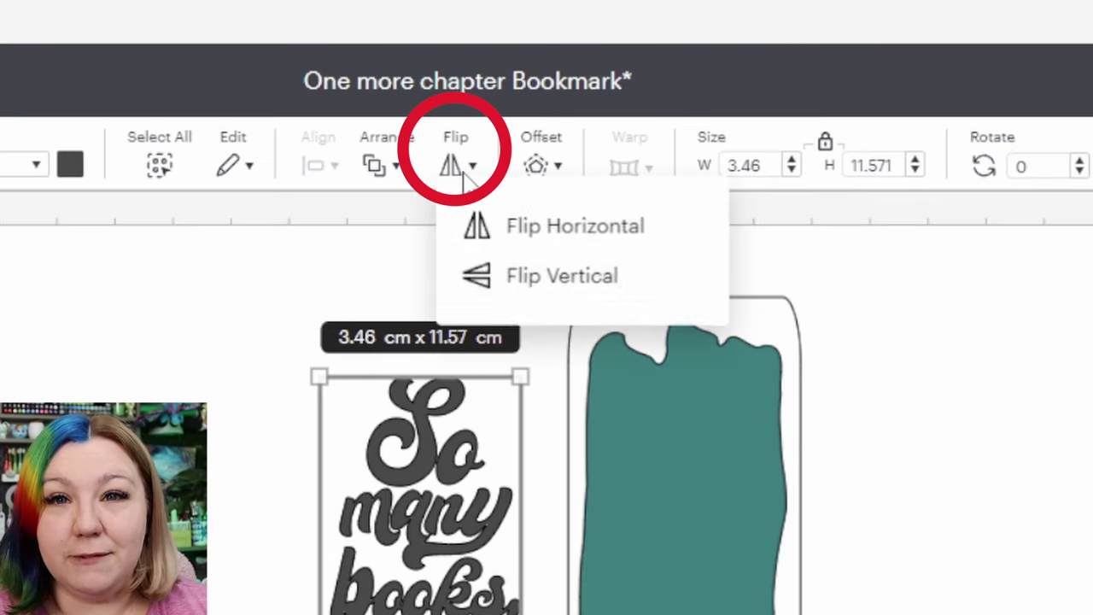
click(520, 246)
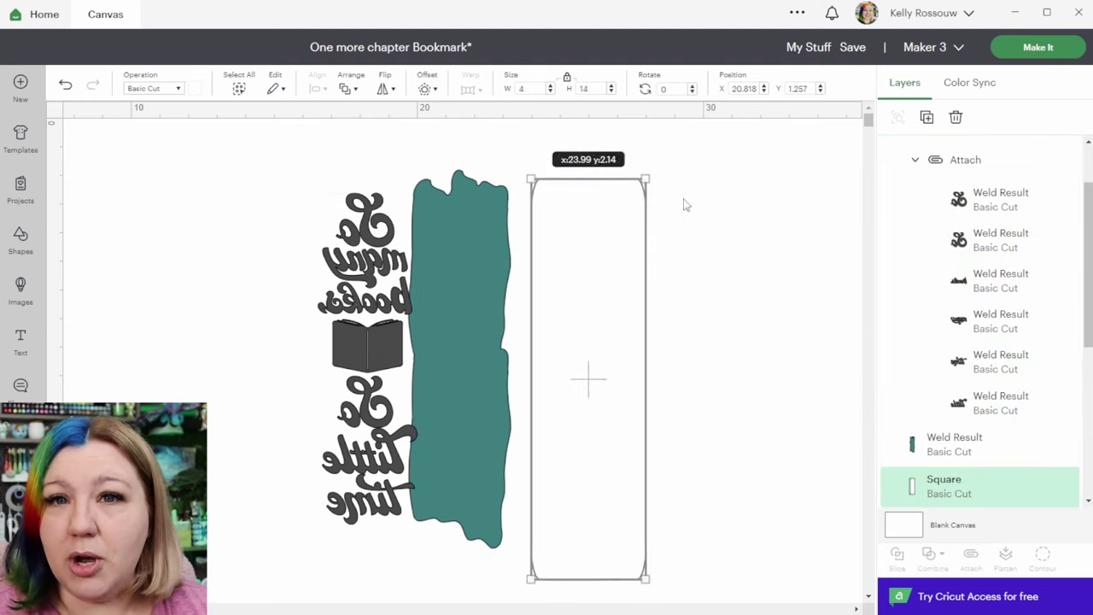
Hide the white Square, shift the teal shape aside, and send the design to the mats via Make It
drag(588, 366, 652, 365)
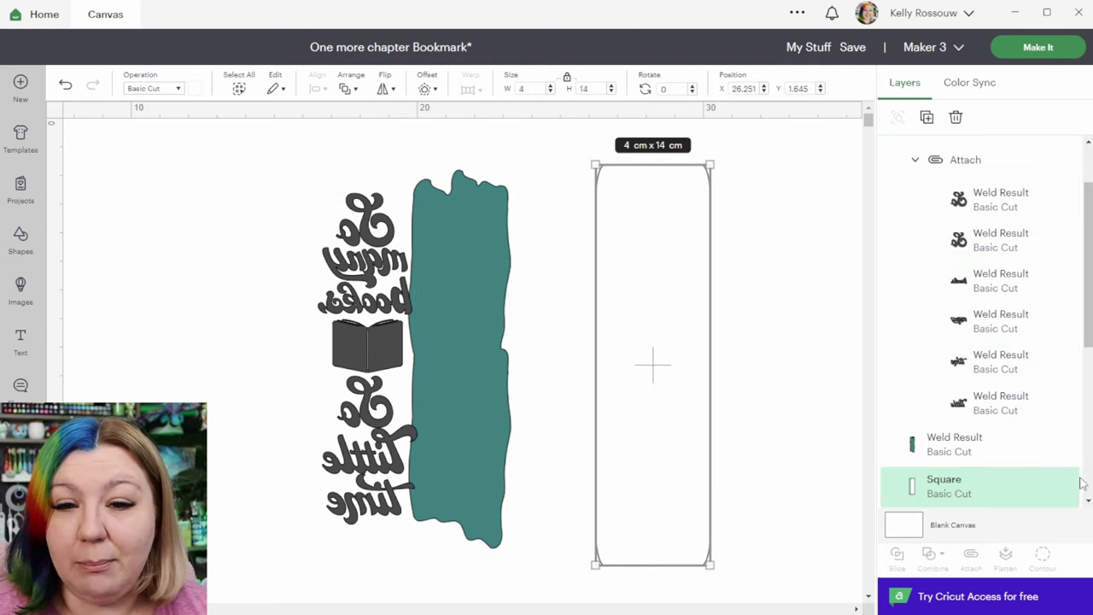
click(1045, 486)
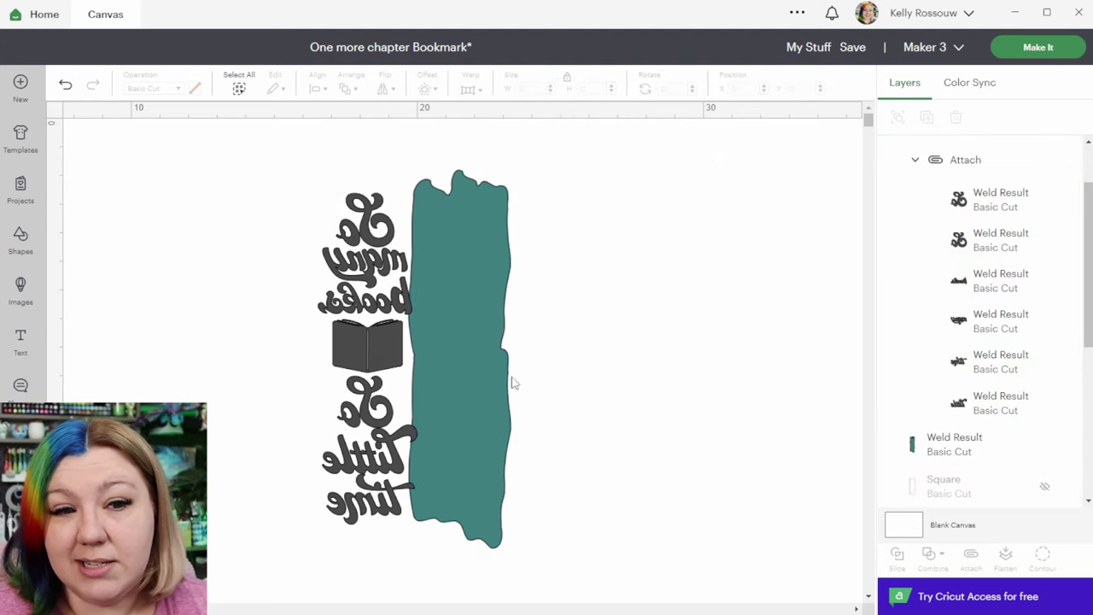
drag(516, 384, 559, 385)
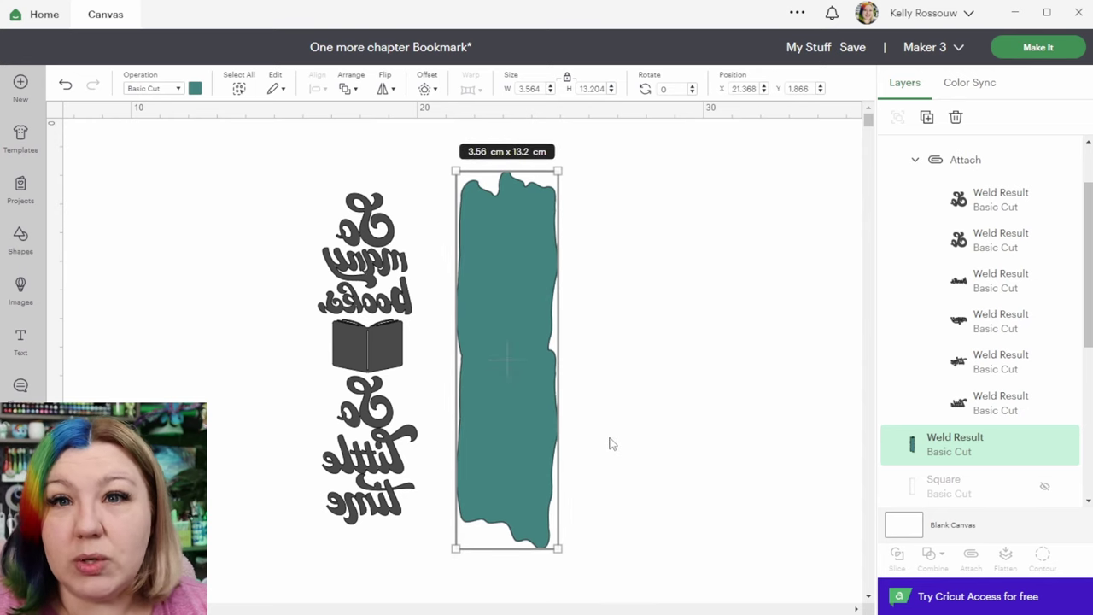
click(1040, 46)
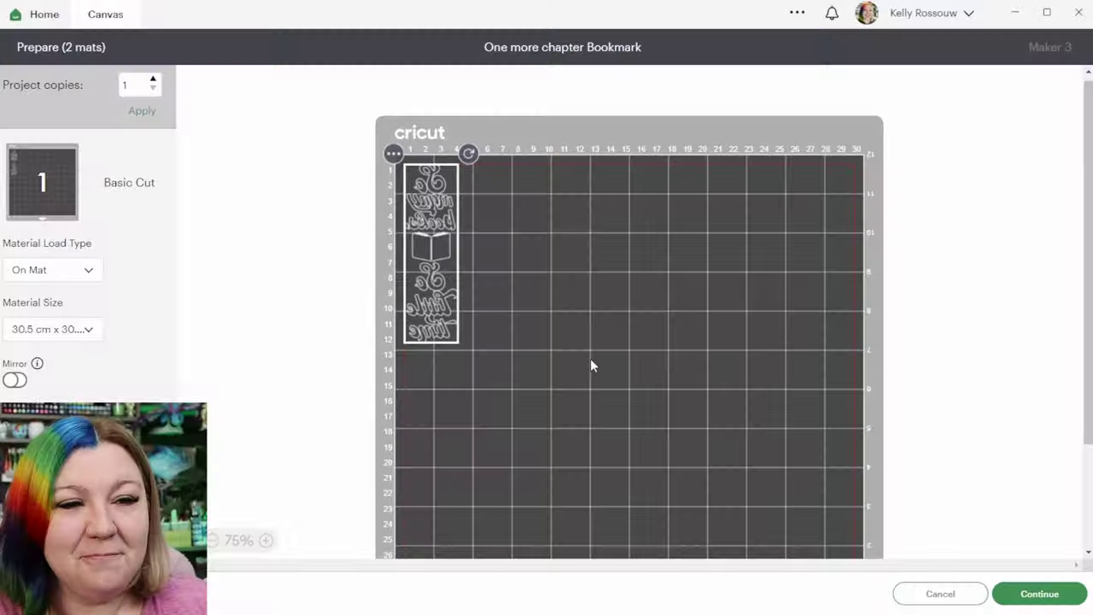
click(1038, 595)
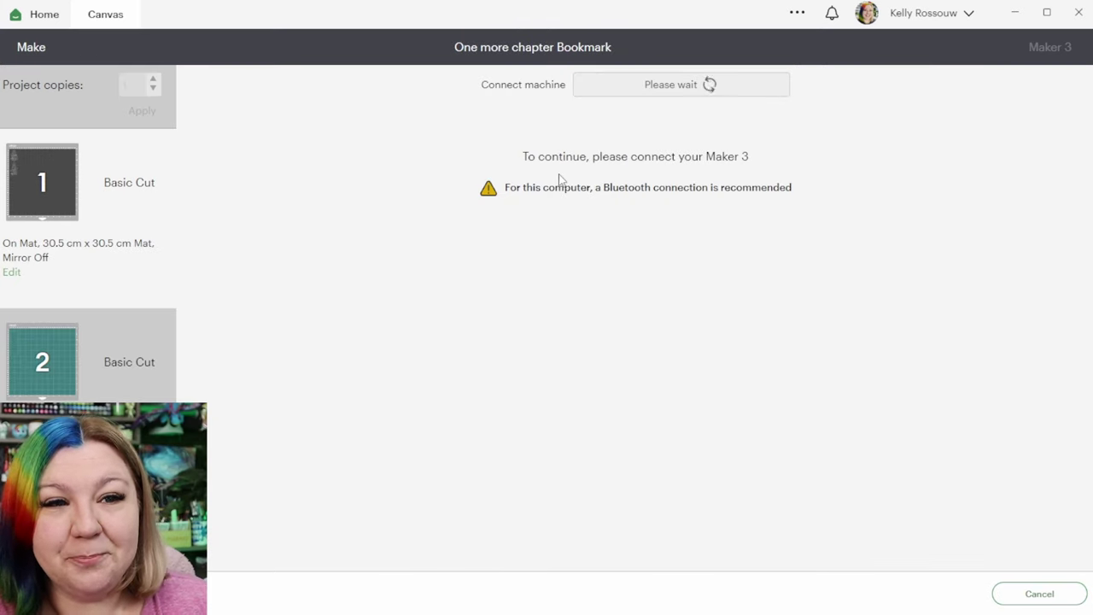